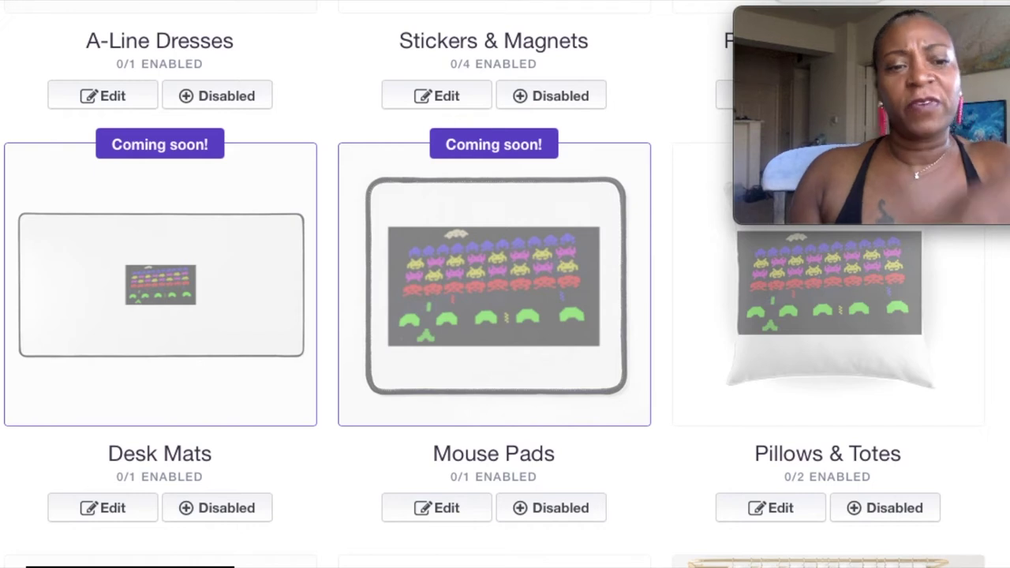
# Step: Open the Desk Mats product for editing and check its required print size
pyautogui.scroll(-3, 734, 452)
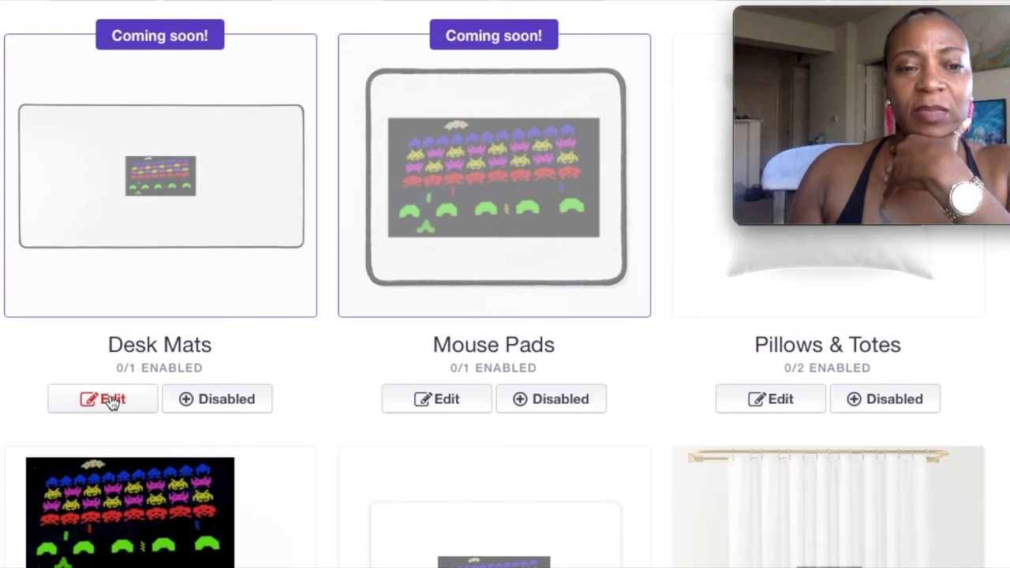
pyautogui.click(112, 400)
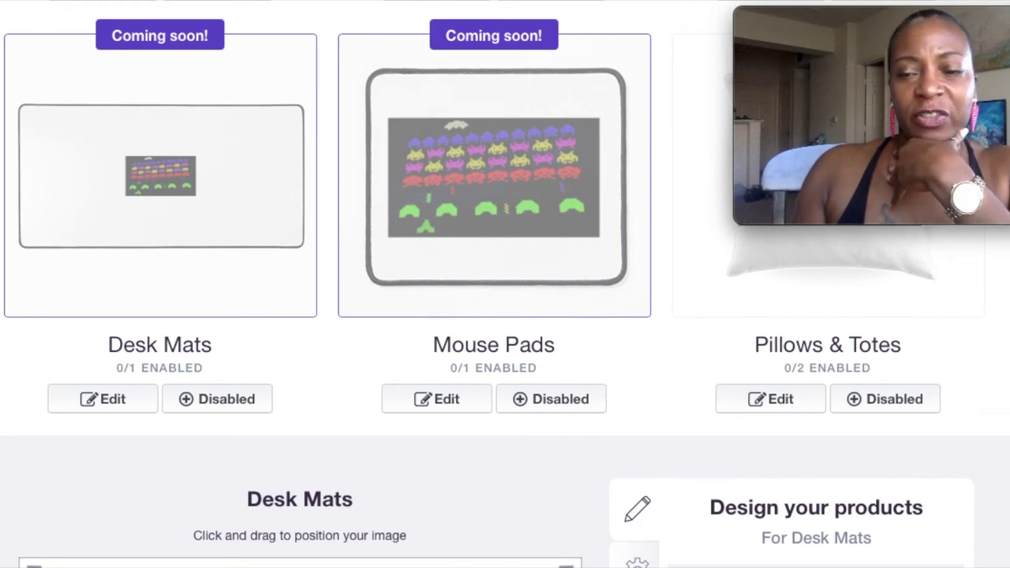
pyautogui.scroll(-2, 810, 504)
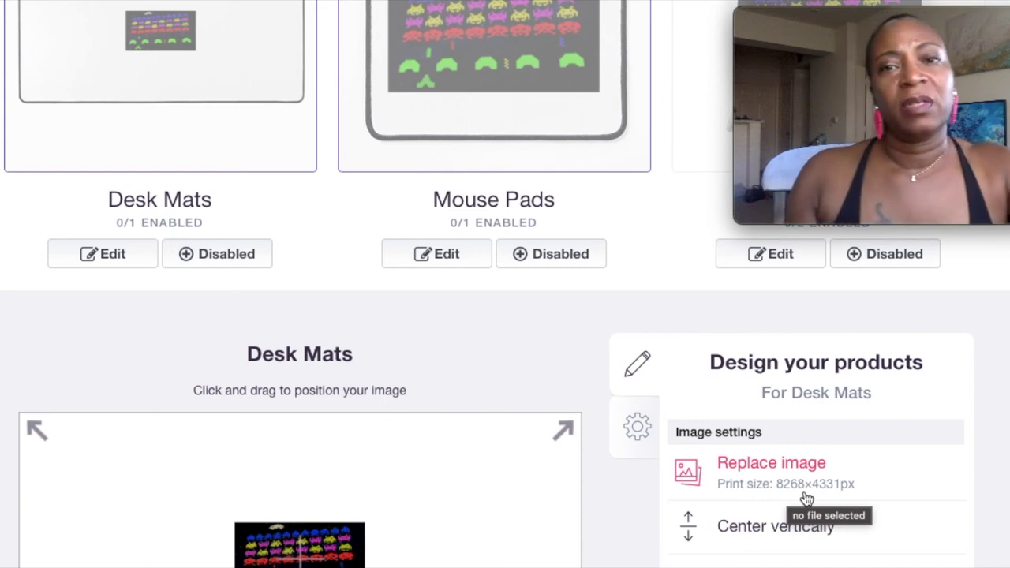
pyautogui.moveTo(833, 6)
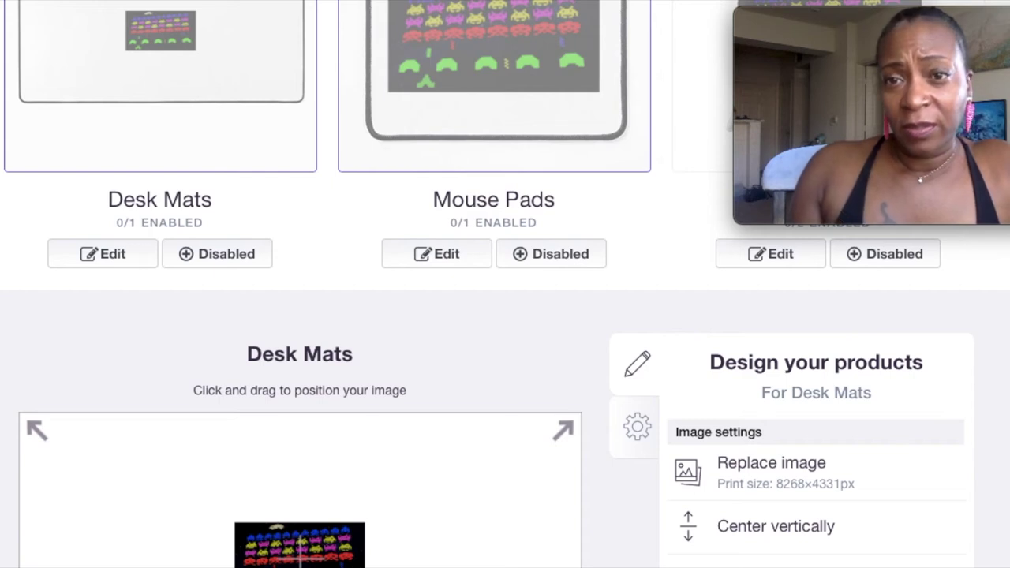
# Step: Open the downloaded background image in Preview, turn off proportional scaling and set its width to 8268 pixels
pyautogui.click(664, 2)
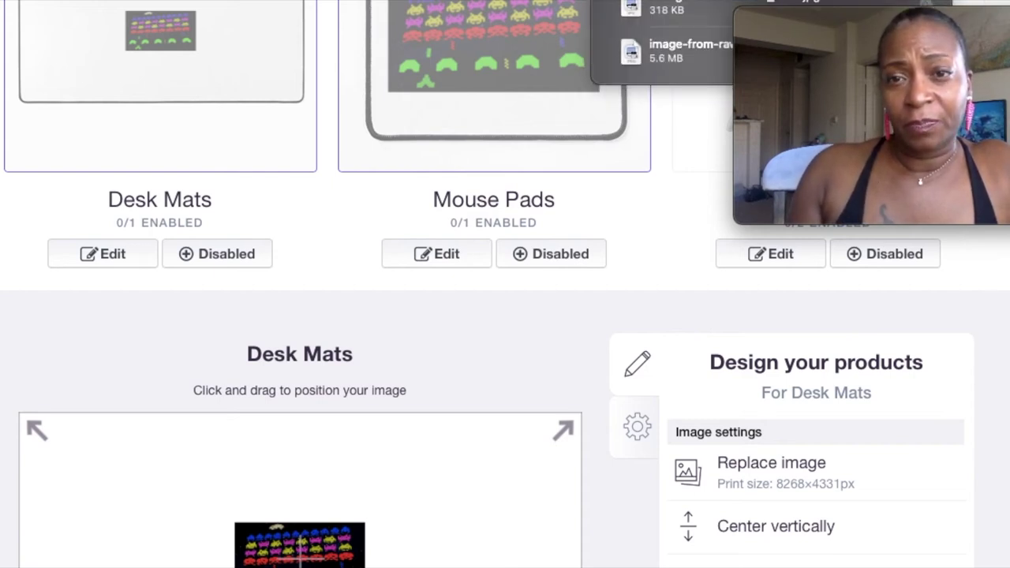
pyautogui.doubleClick(660, 45)
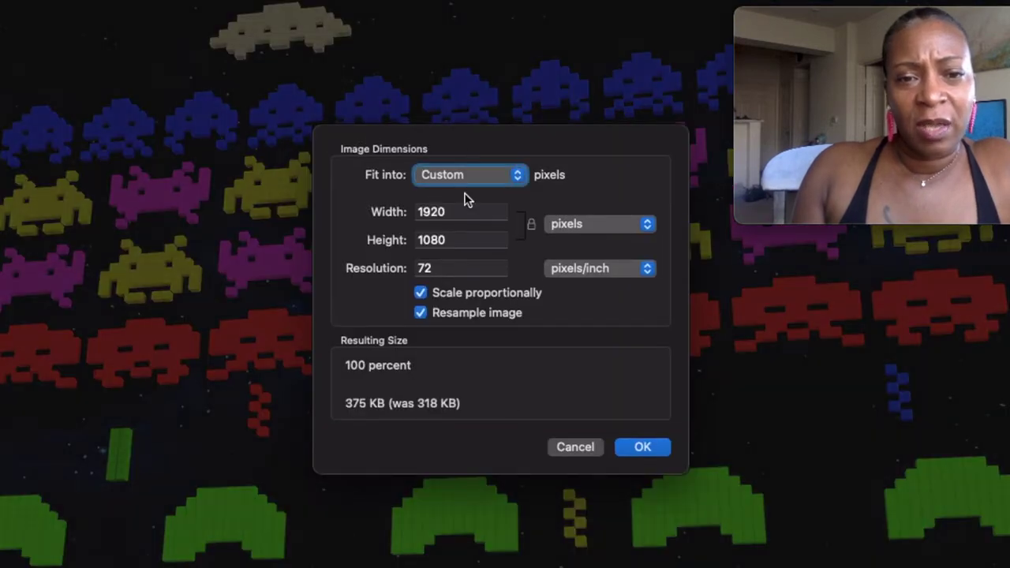
pyautogui.click(532, 226)
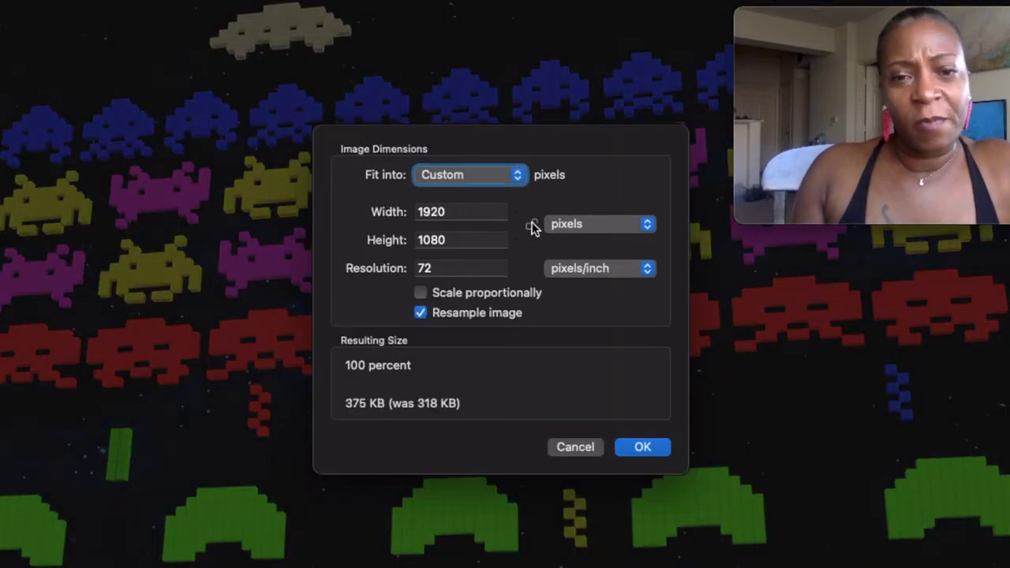
pyautogui.doubleClick(460, 209)
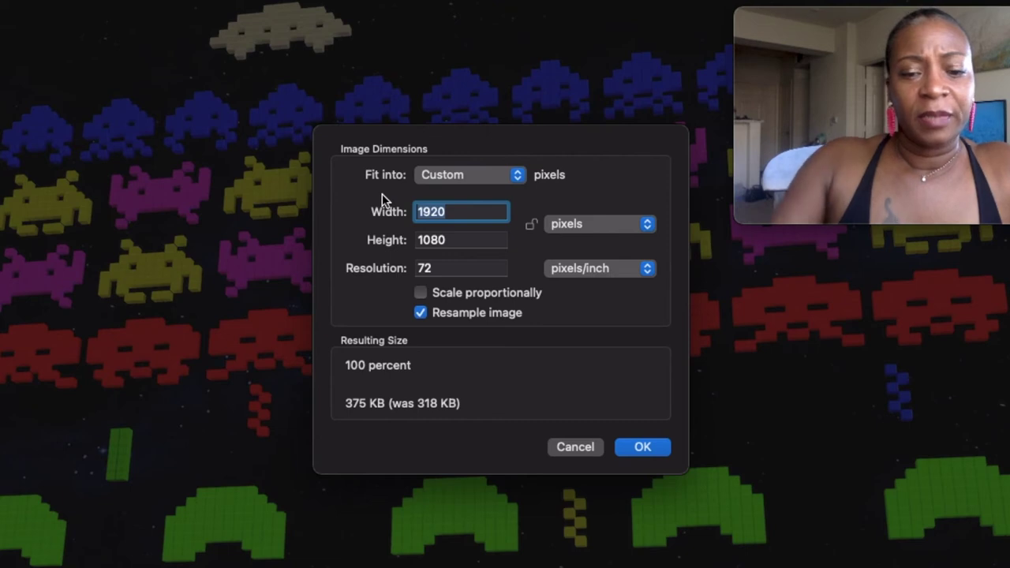
pyautogui.write('8331')
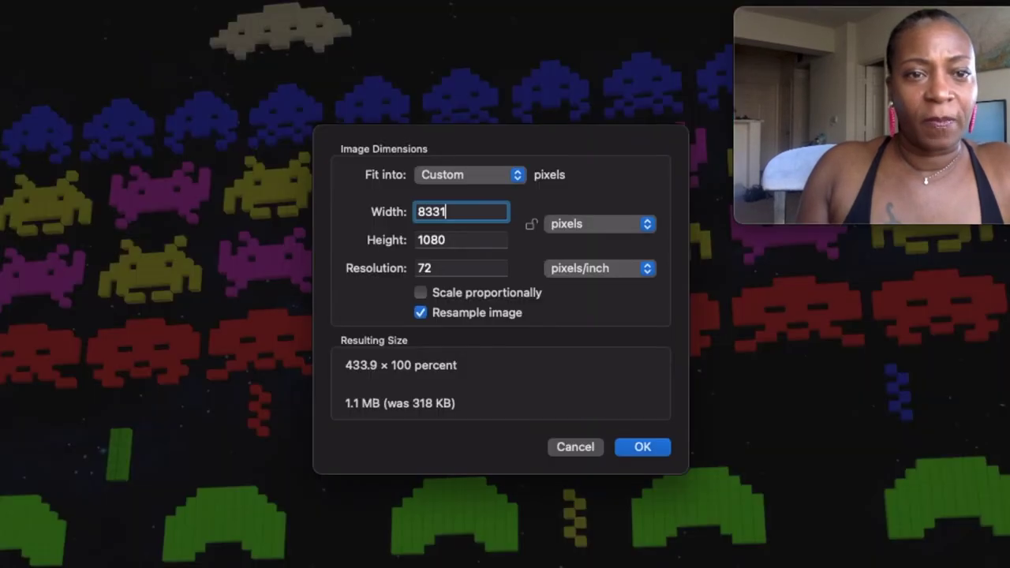
pyautogui.click(449, 213)
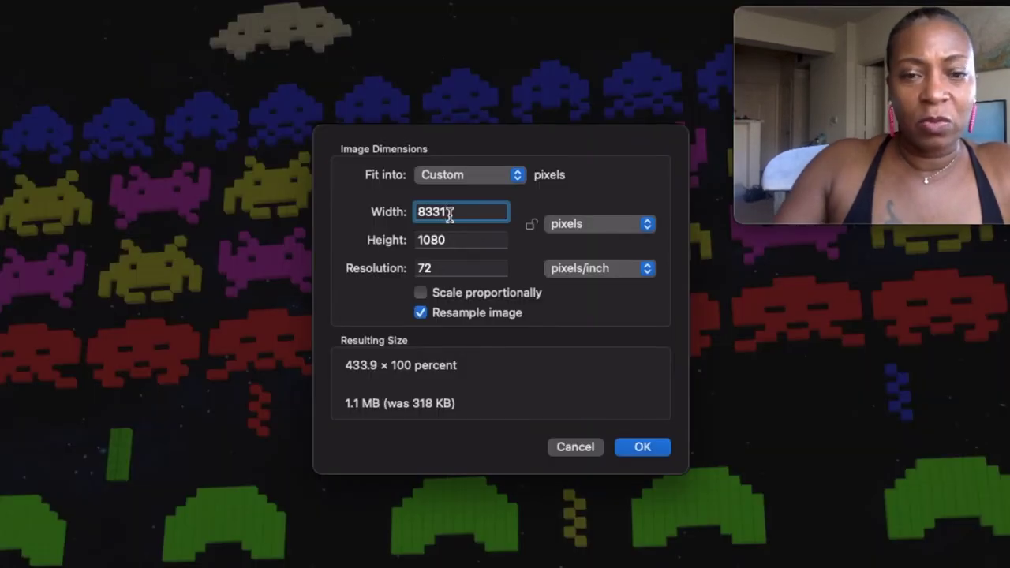
pyautogui.press('BackSpace')
pyautogui.press('BackSpace')
pyautogui.press('BackSpace')
pyautogui.write('2')
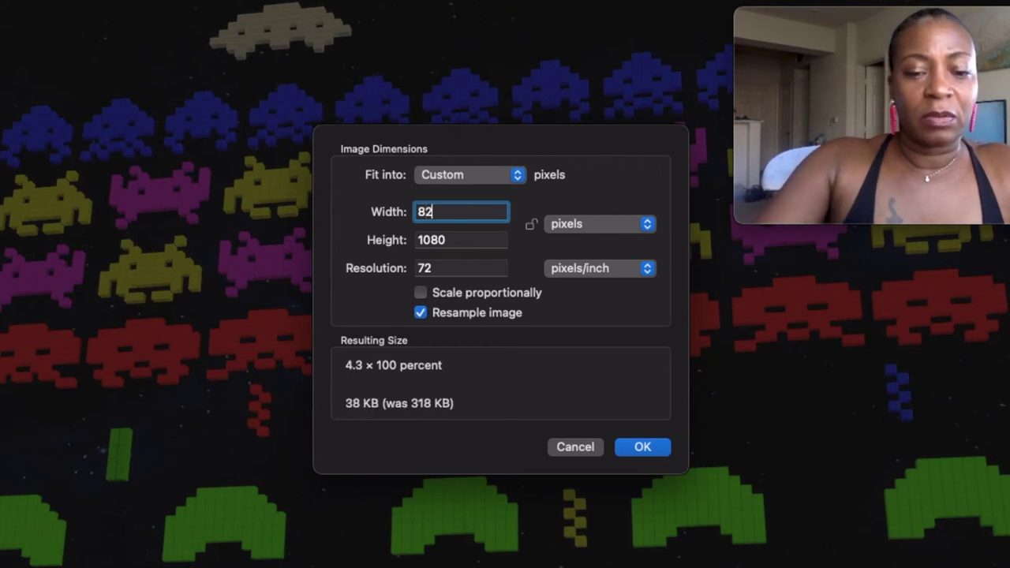
pyautogui.write('68')
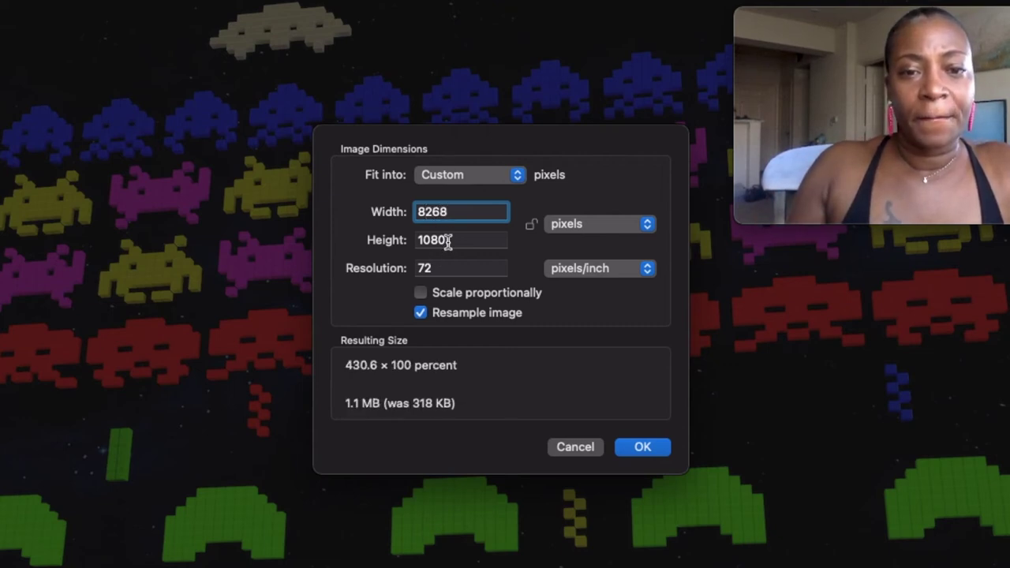
# Step: Set the image height to 4331 pixels and the resolution to 100 pixels/inch, and apply the resize
pyautogui.press('Tab')
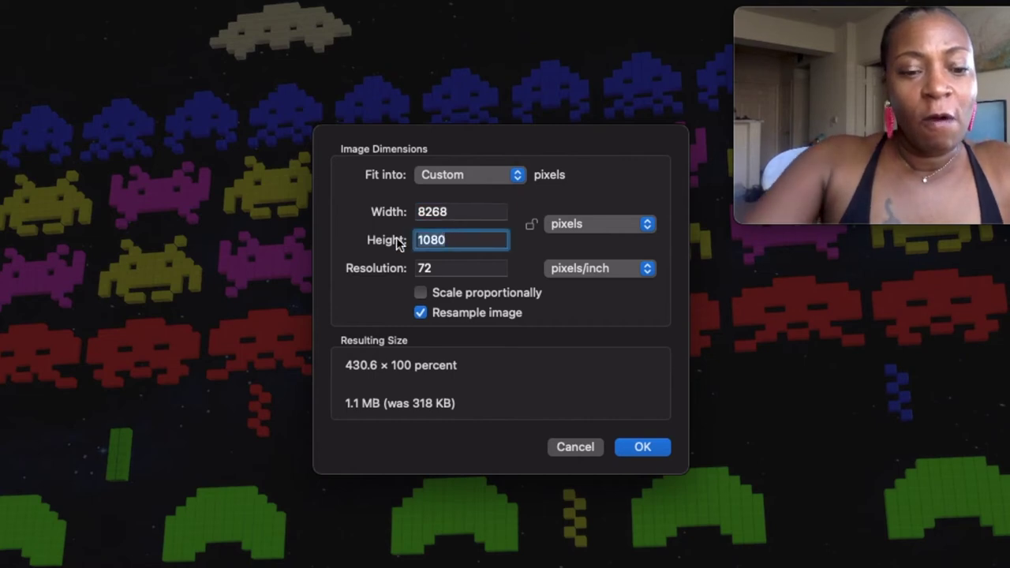
pyautogui.write('4331')
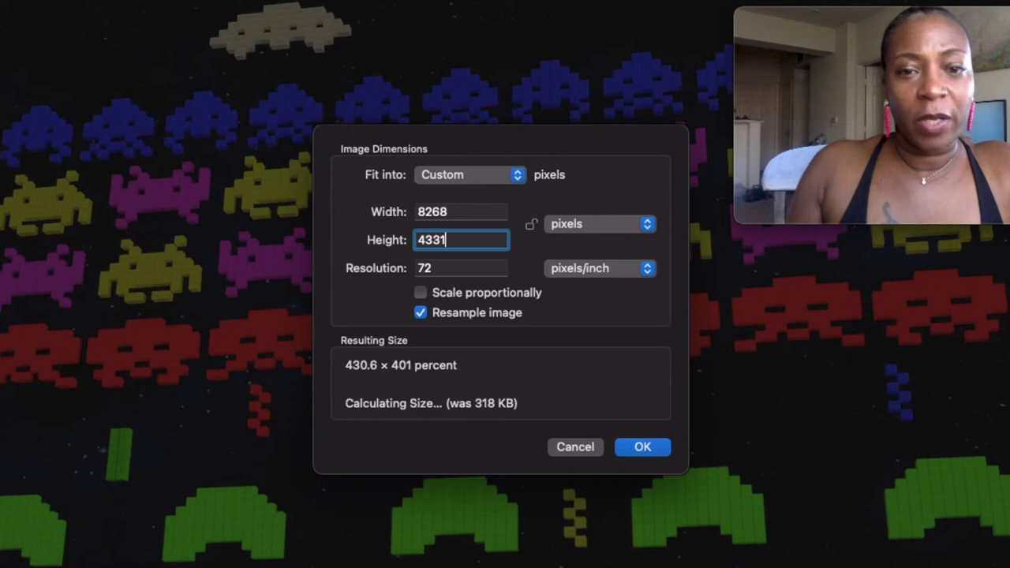
pyautogui.doubleClick(435, 273)
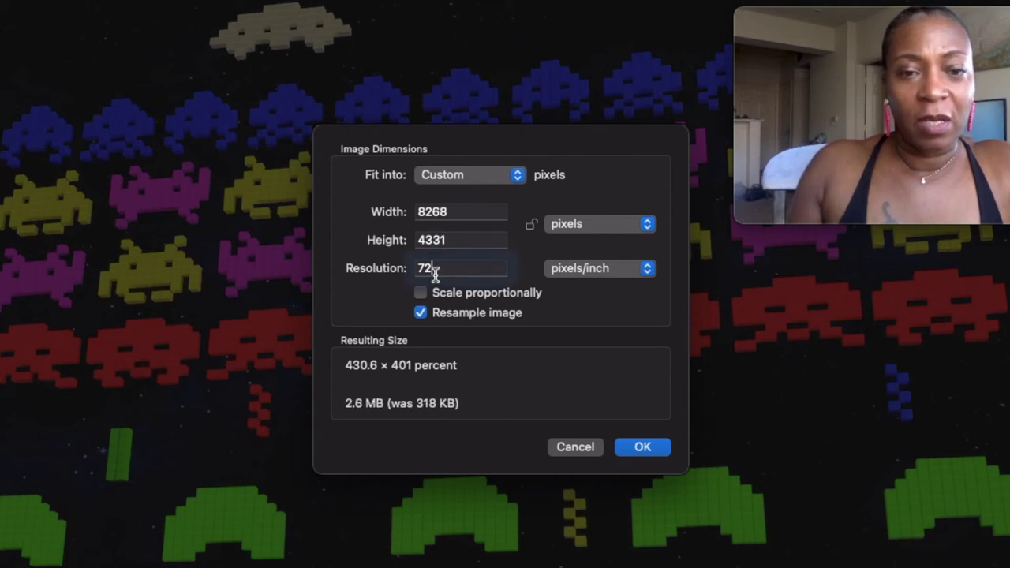
pyautogui.write('1000')
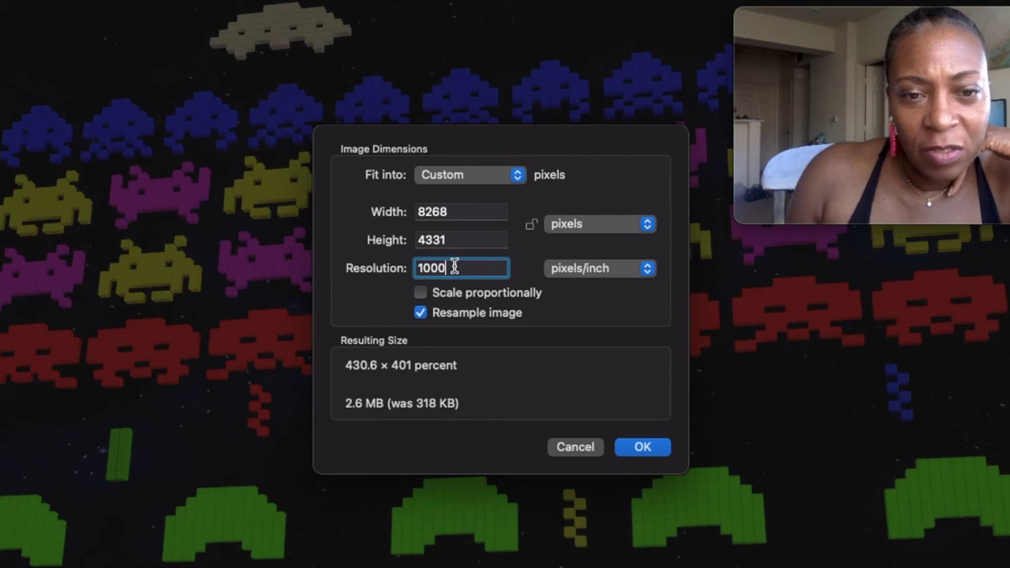
pyautogui.press('BackSpace')
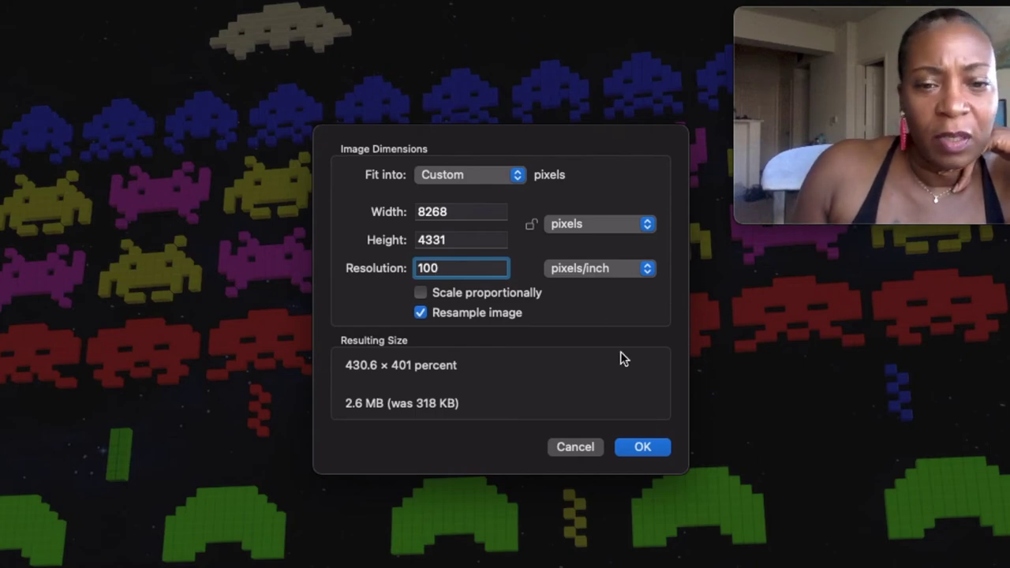
pyautogui.click(641, 447)
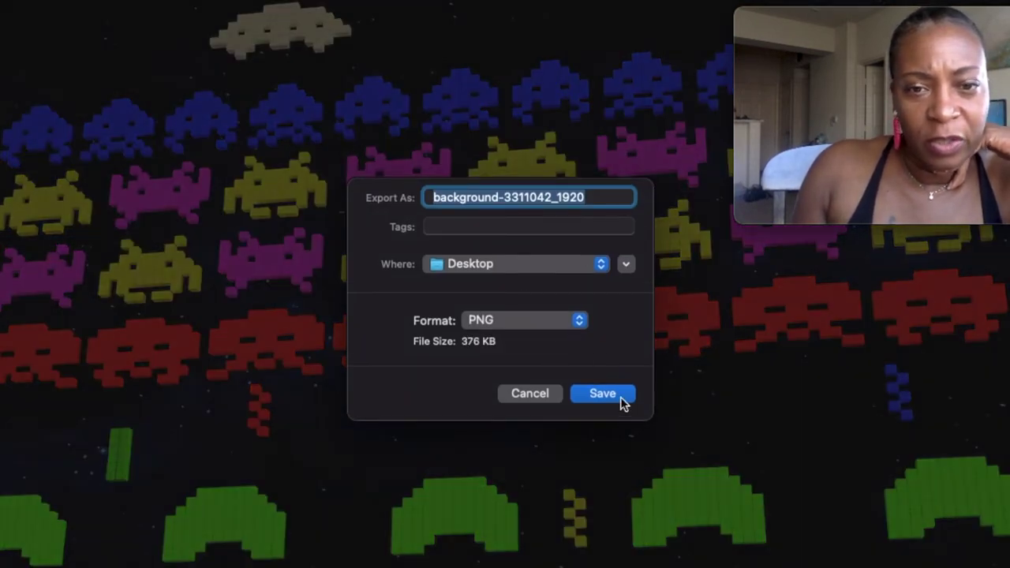
# Step: Export the image to the Desktop as a PNG named aliens
pyautogui.write('aliens')
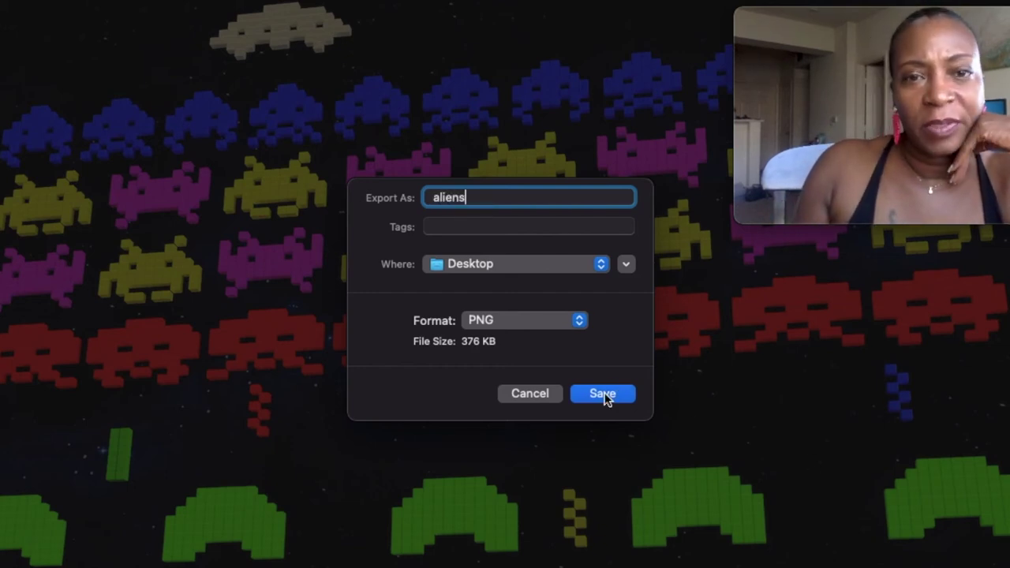
pyautogui.click(603, 395)
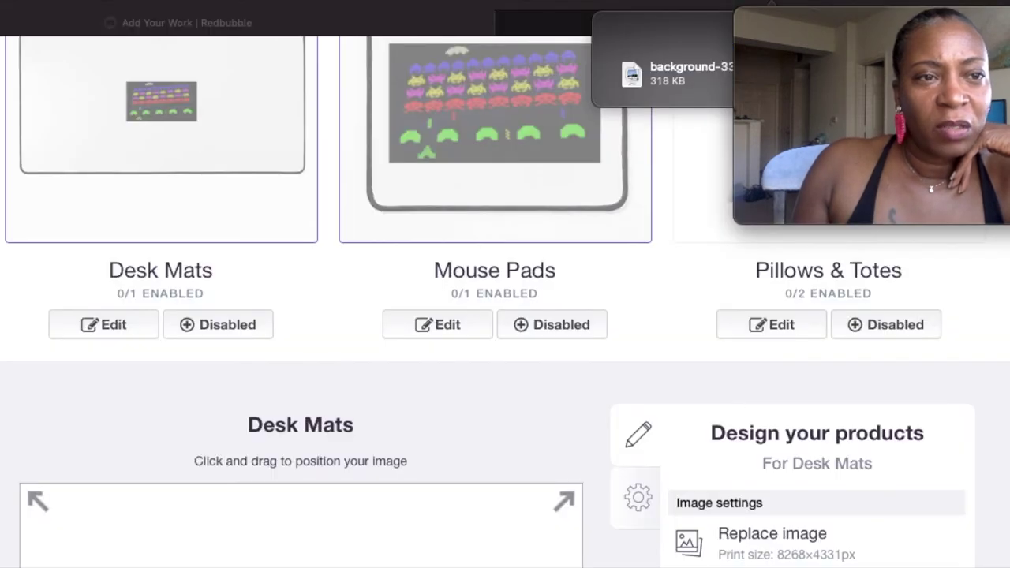
# Step: Open the exported aliens image from the Desktop and bring up its image dimension settings
pyautogui.press('super+m')
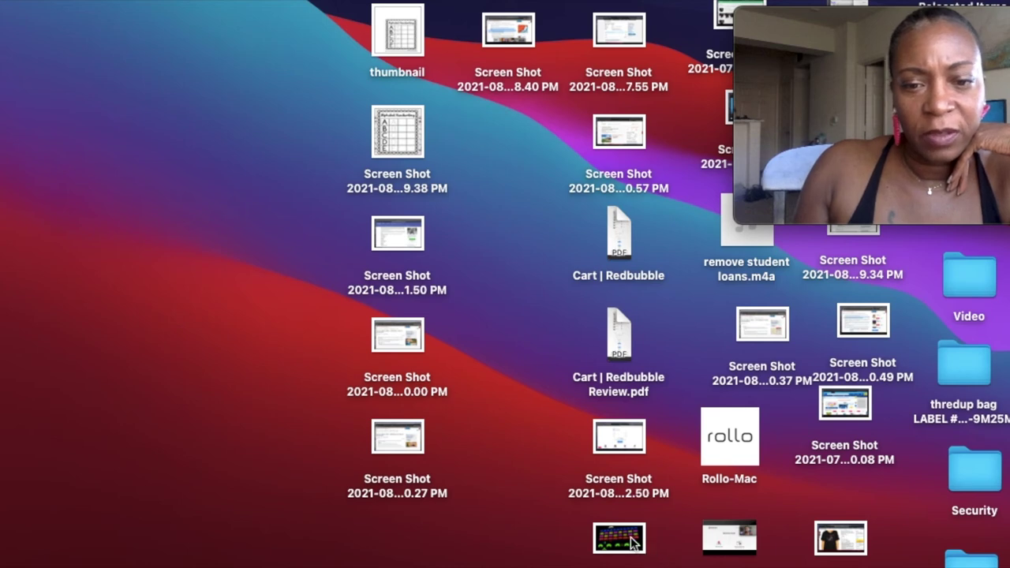
pyautogui.click(628, 537)
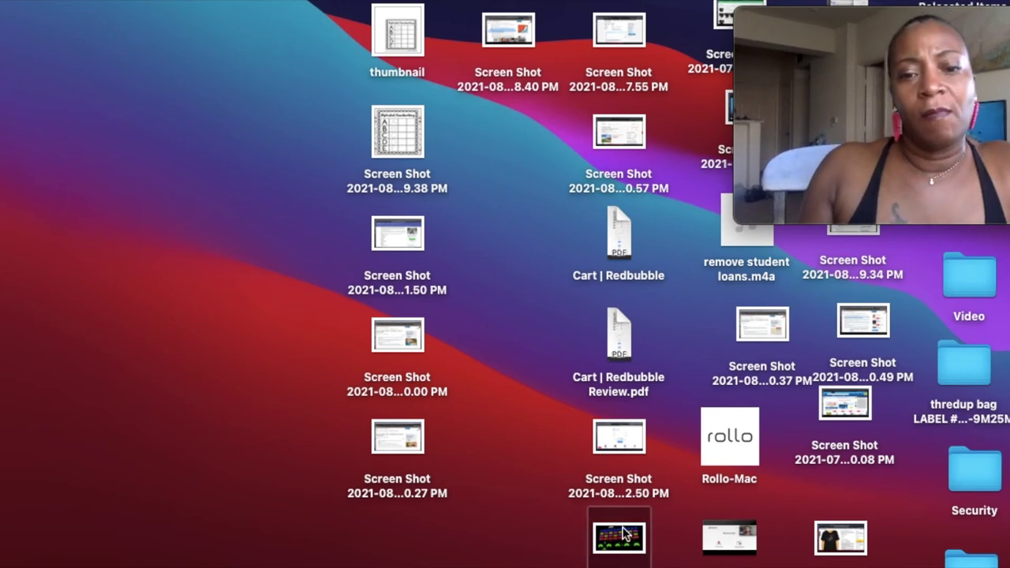
pyautogui.doubleClick(623, 536)
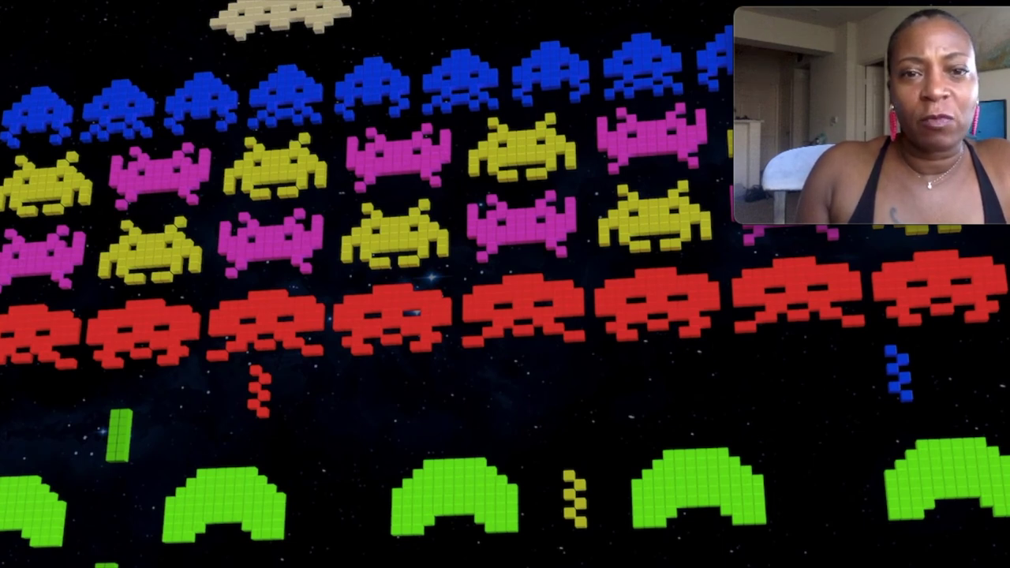
pyautogui.click(94, 0)
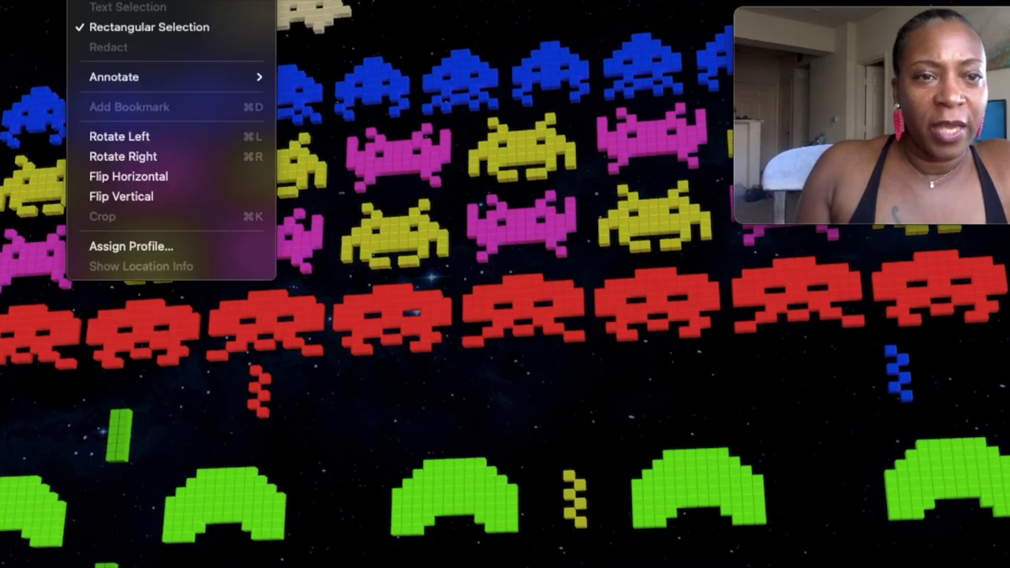
pyautogui.click(126, 0)
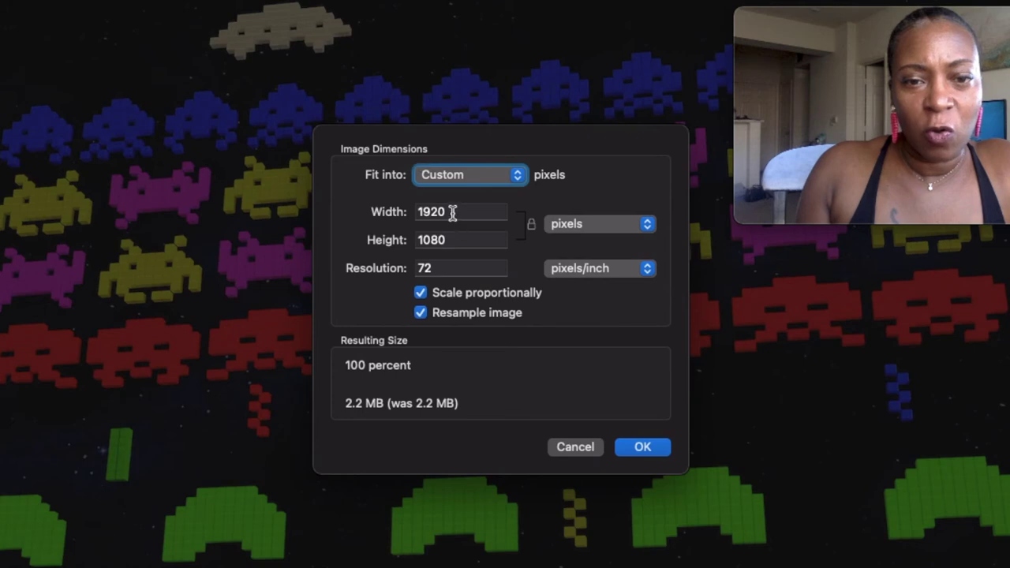
# Step: Resize the aliens image proportionally to 8300 pixels wide at a resolution of 100 pixels/inch
pyautogui.doubleClick(453, 211)
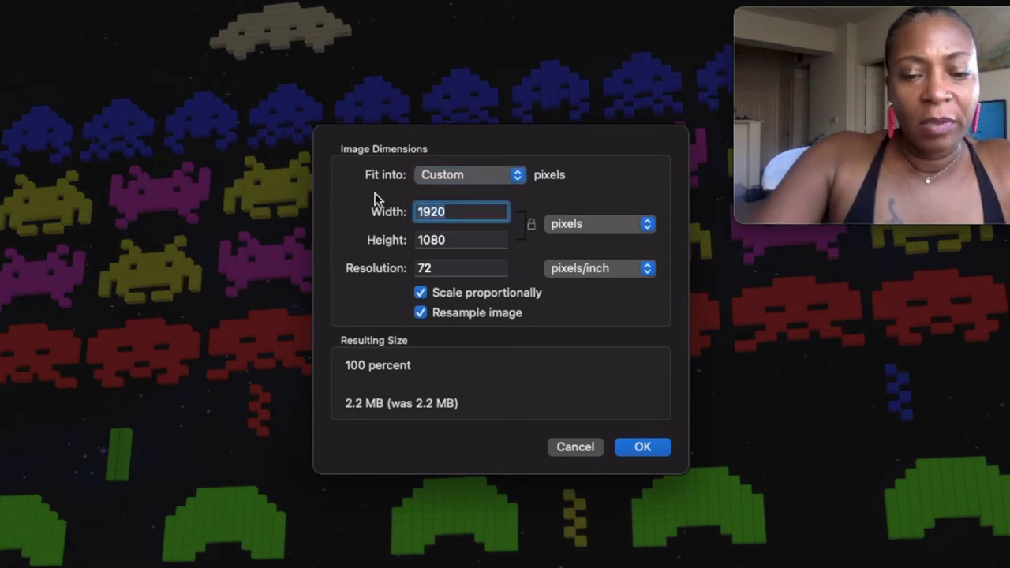
pyautogui.write('8300')
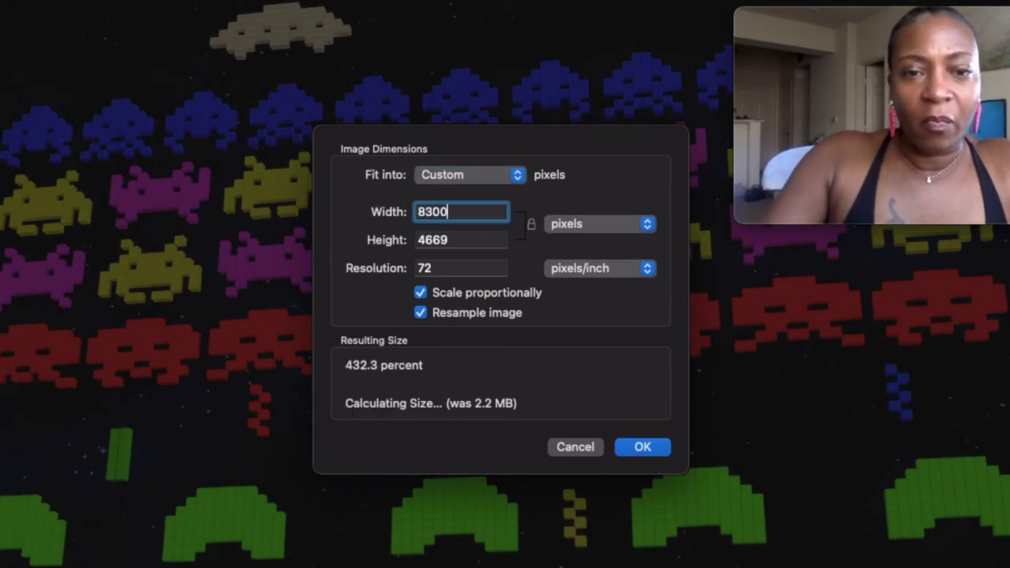
pyautogui.moveTo(439, 269); pyautogui.dragTo(411, 269)
pyautogui.write('100')
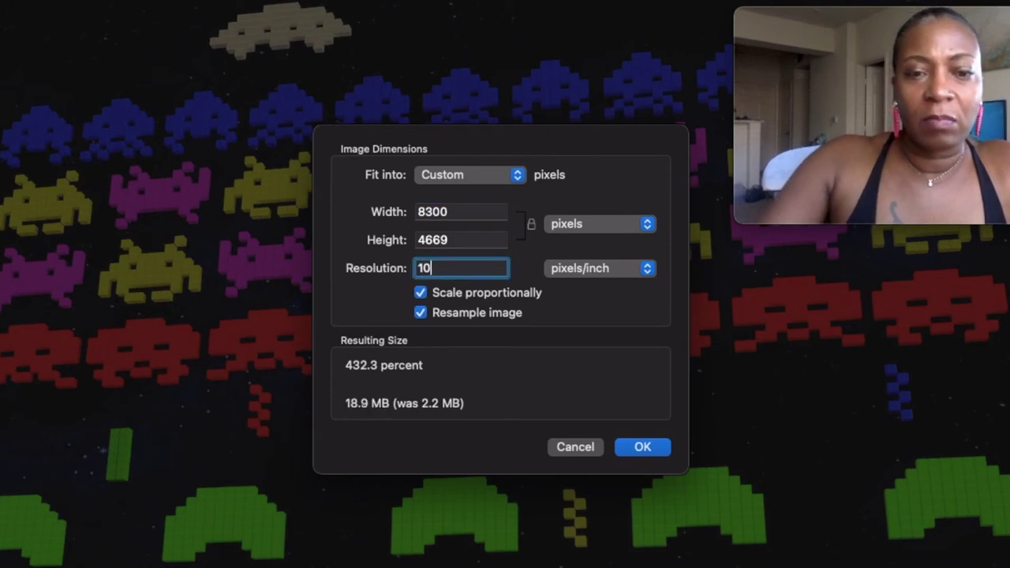
pyautogui.click(643, 448)
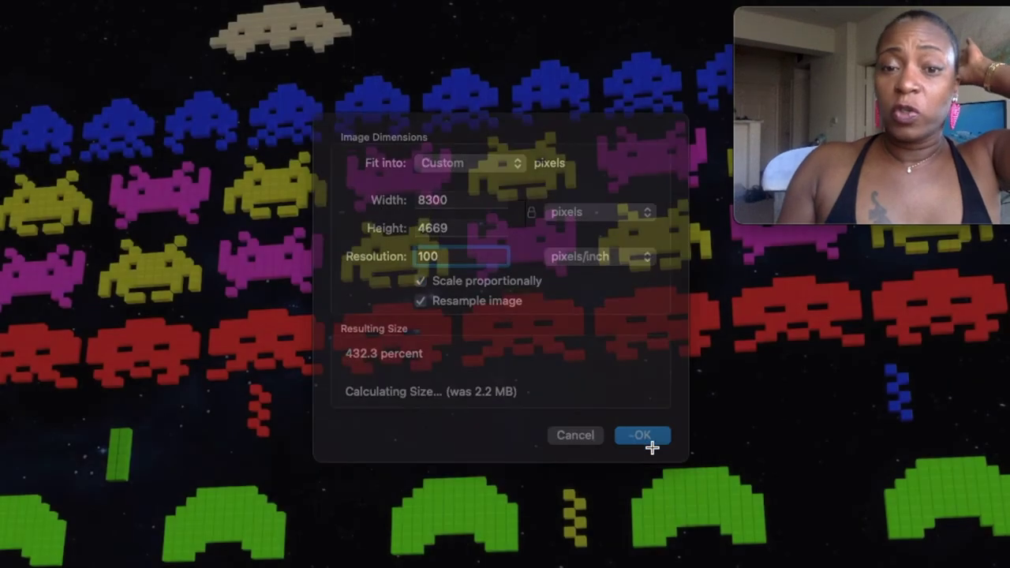
# Step: Switch back to Redbubble and replace the Desk Mats image with the aliens image from the Desktop, and reopen Preview
pyautogui.press('super+w')
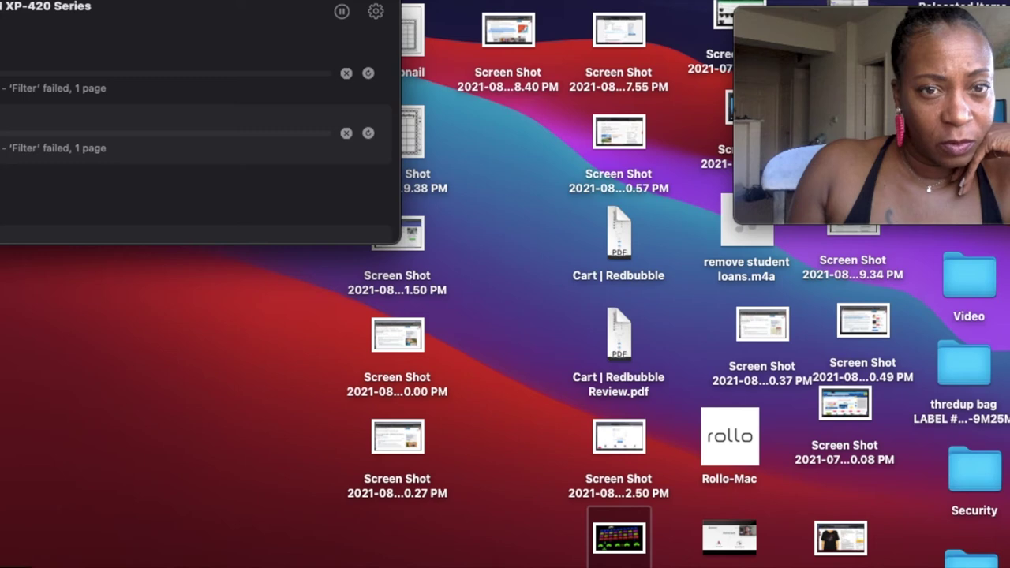
pyautogui.press('super+w')
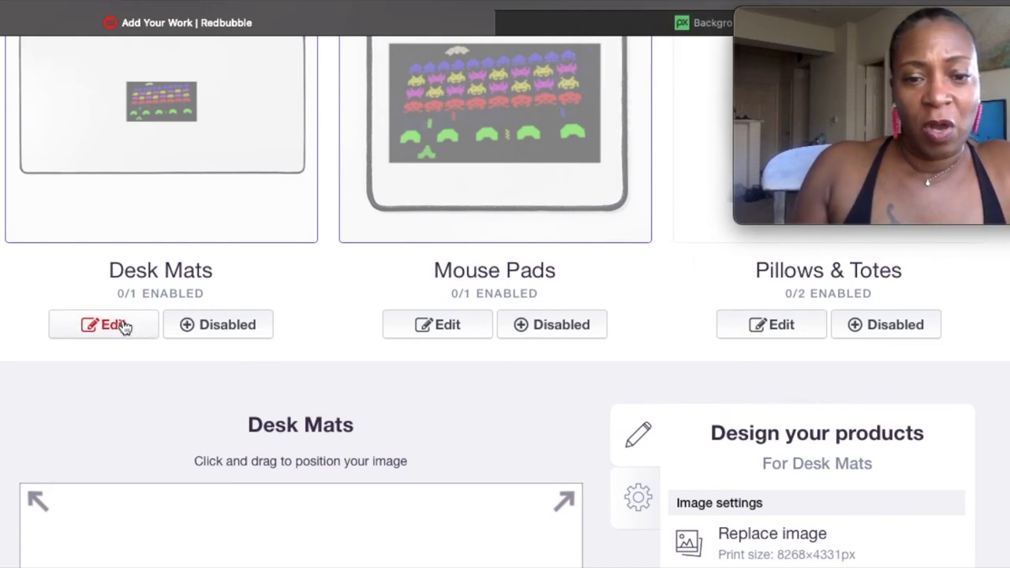
pyautogui.click(800, 541)
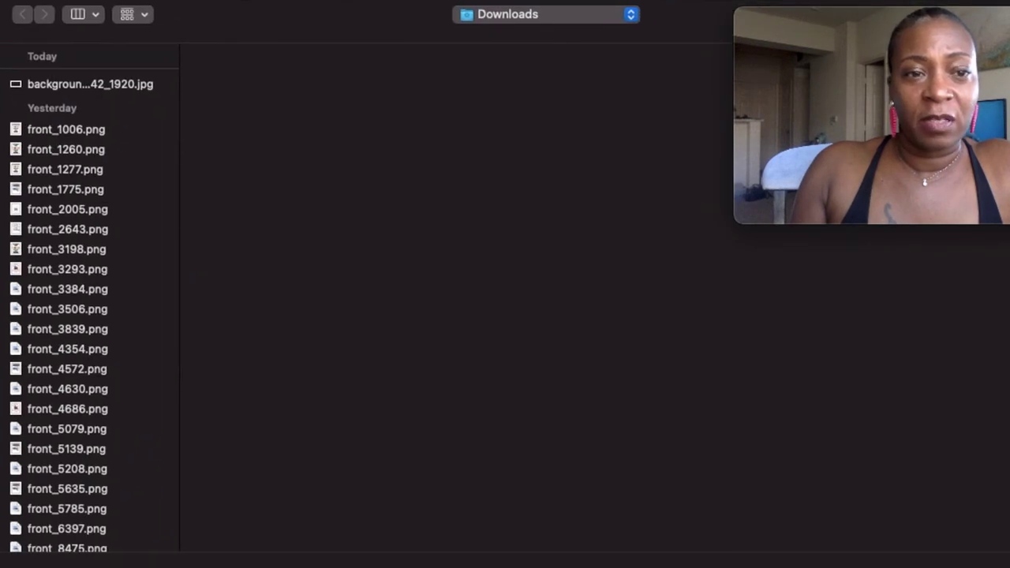
pyautogui.click(130, 82)
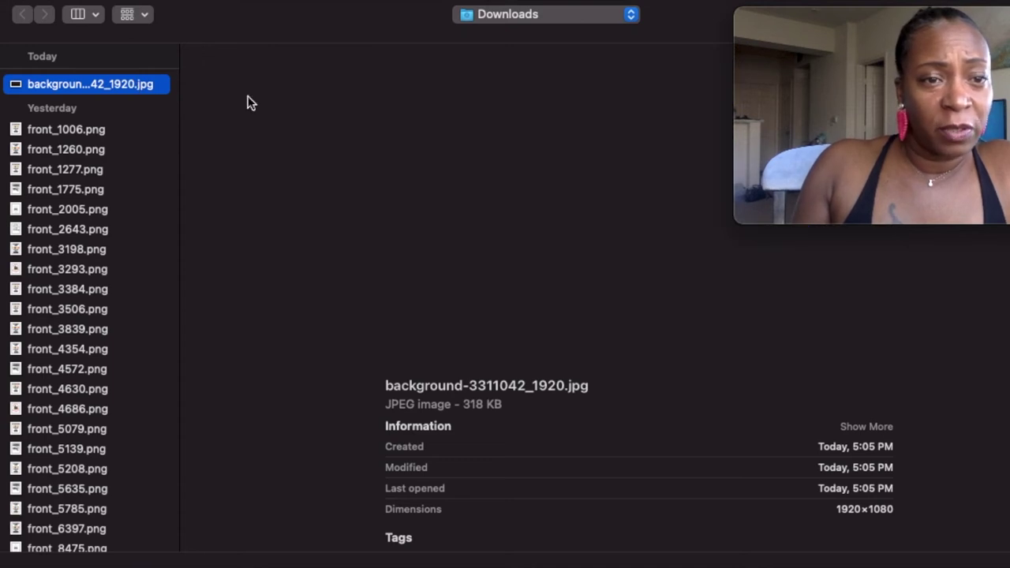
pyautogui.press('super+shift+d')
pyautogui.click(44, 84)
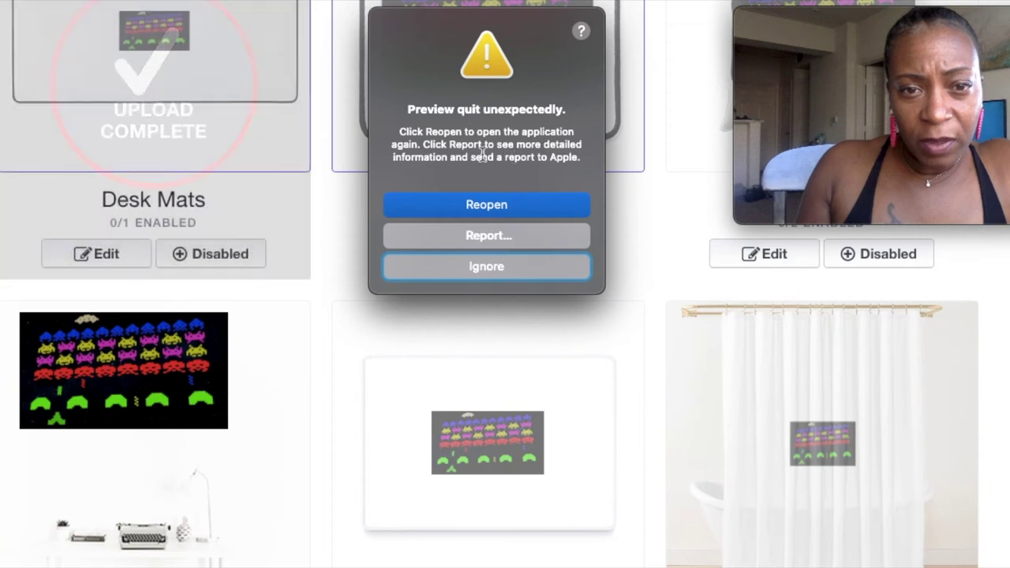
pyautogui.click(503, 207)
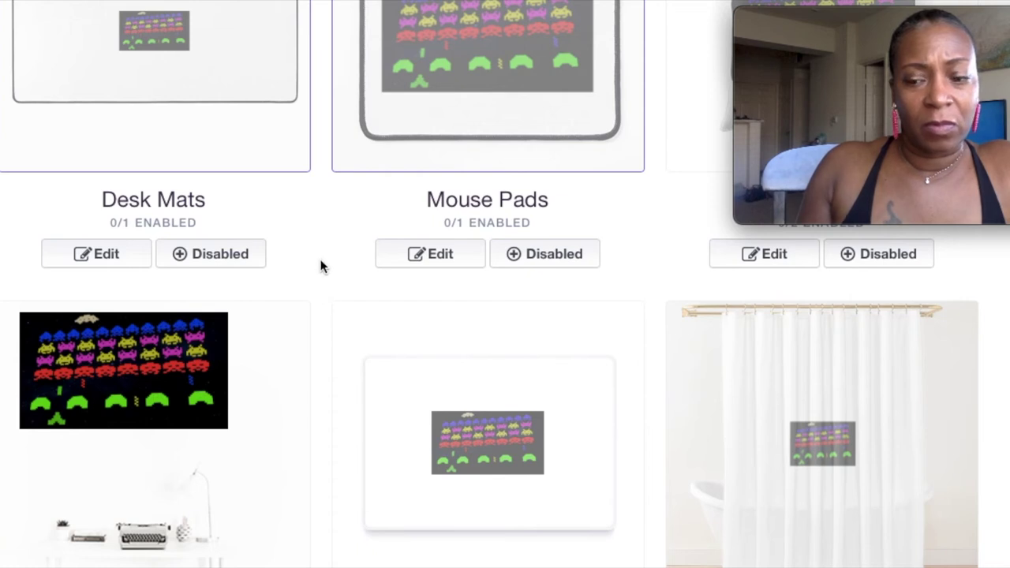
# Step: Open the Desk Mats product for editing and check its required print size and the placed image
pyautogui.scroll(5, 321, 266)
pyautogui.scroll(-5, 233, 270)
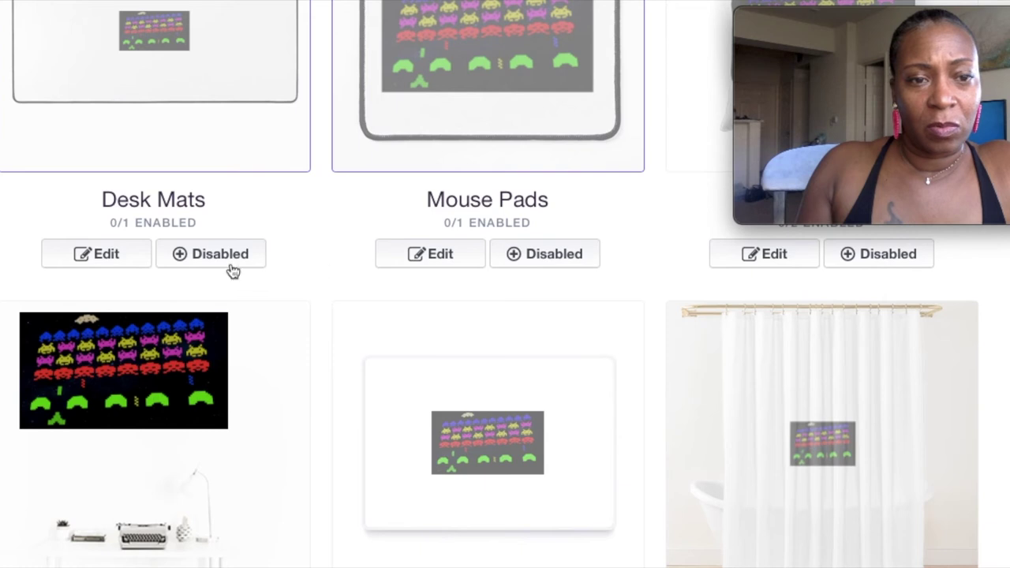
pyautogui.click(107, 253)
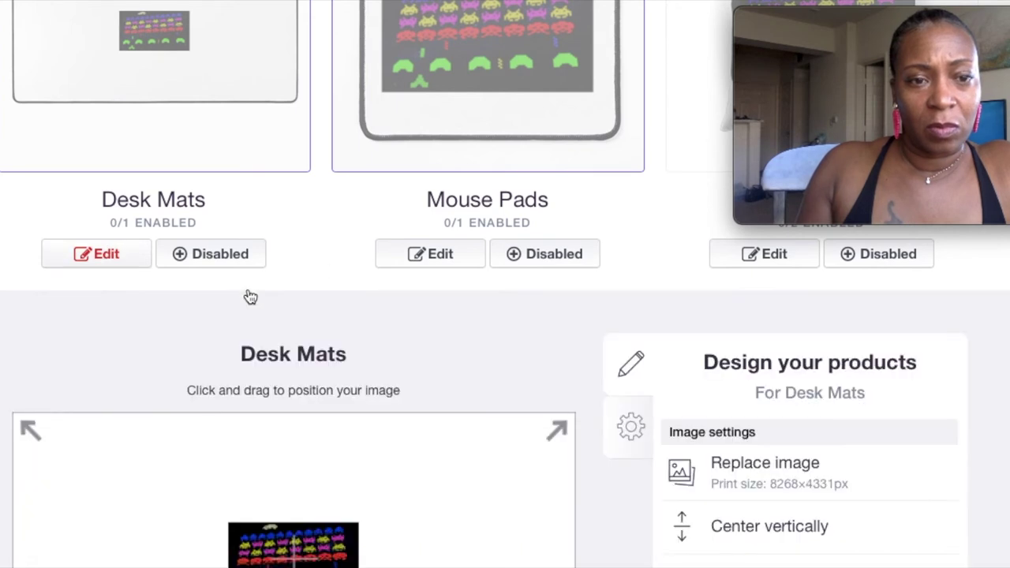
pyautogui.scroll(-4, 250, 293)
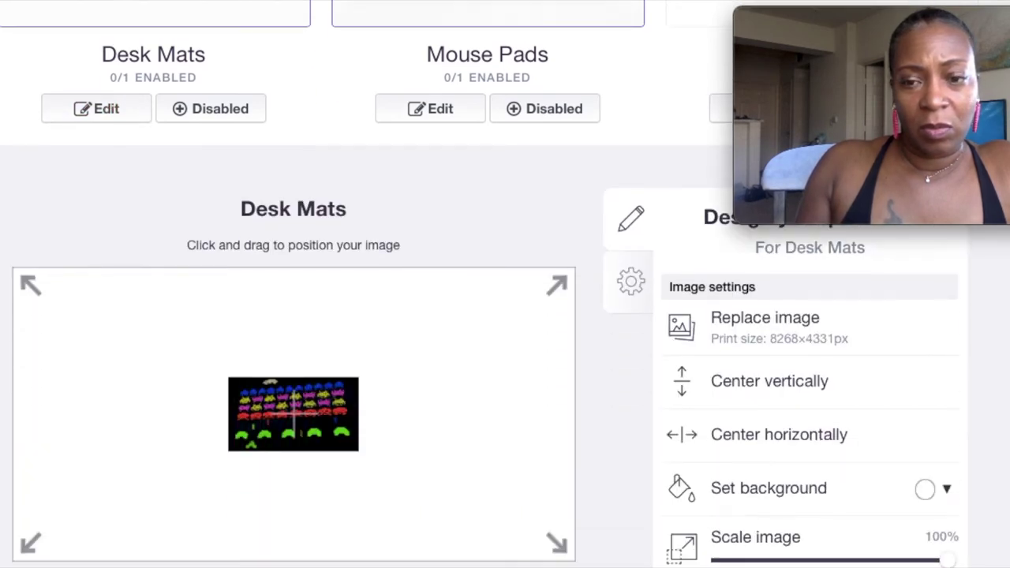
pyautogui.scroll(5, 480, 285)
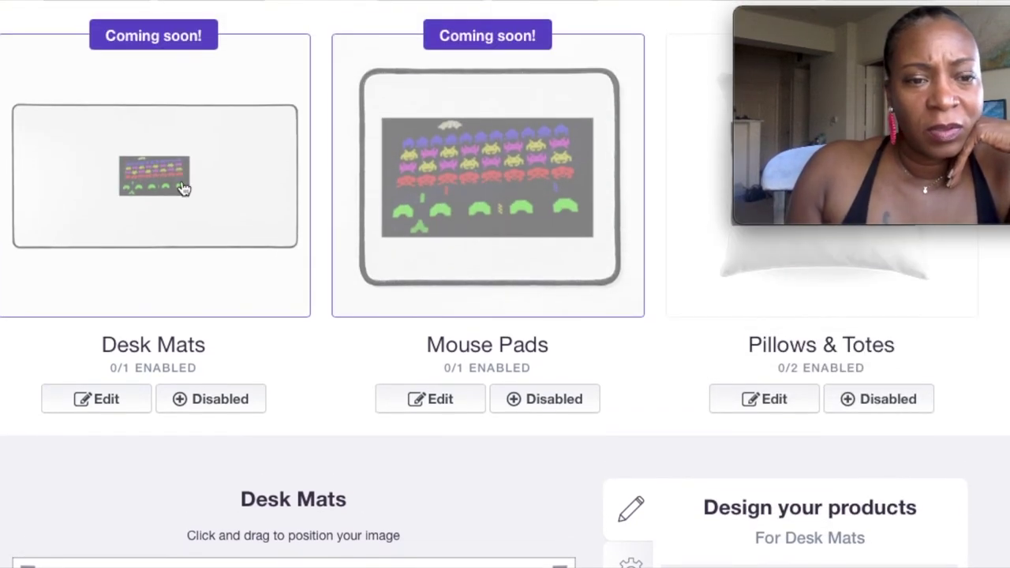
pyautogui.click(109, 402)
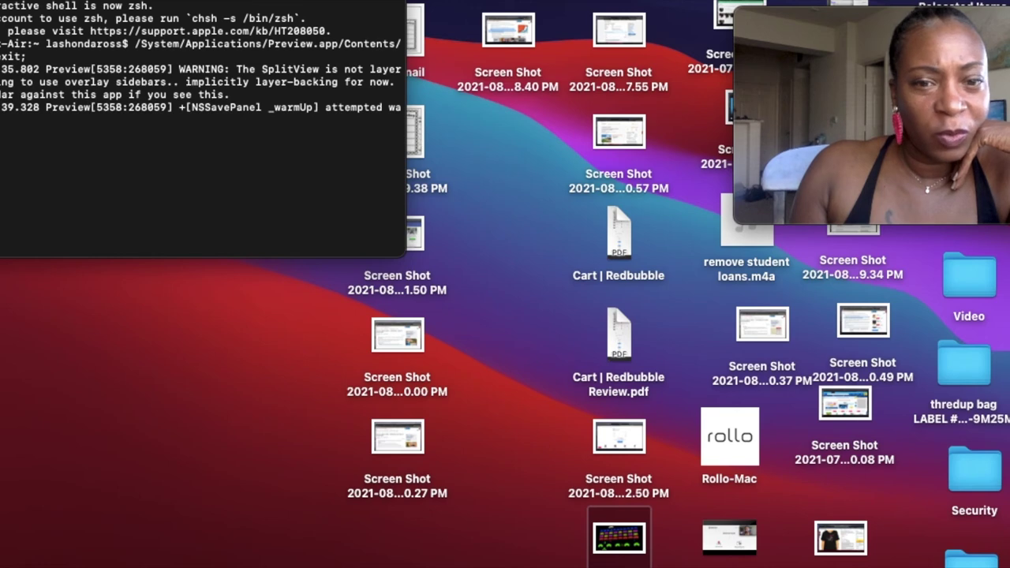
# Step: Close the Terminal window, terminating its running Preview process, and open the aliens image from the Desktop
pyautogui.press('super+w')
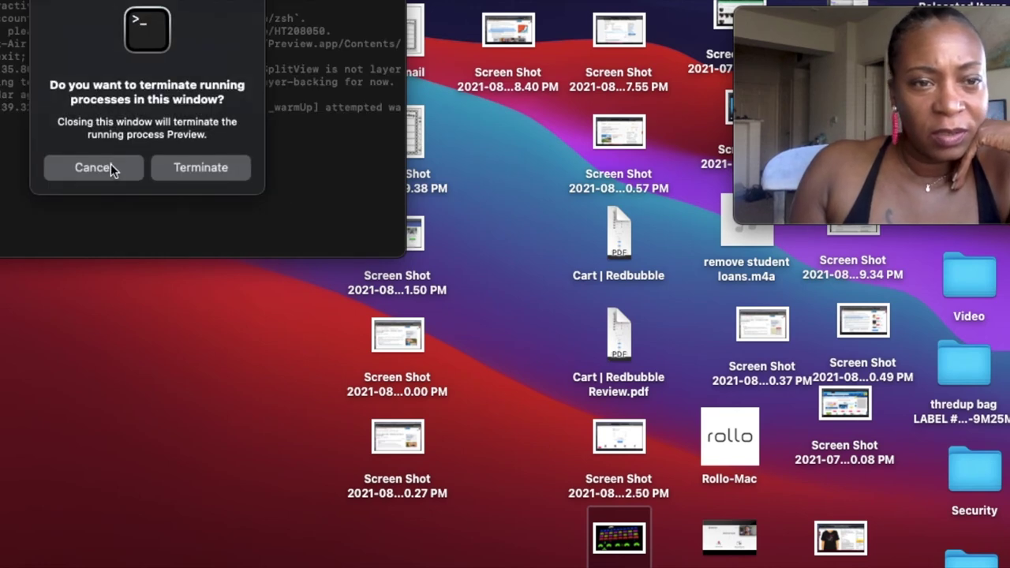
pyautogui.click(198, 167)
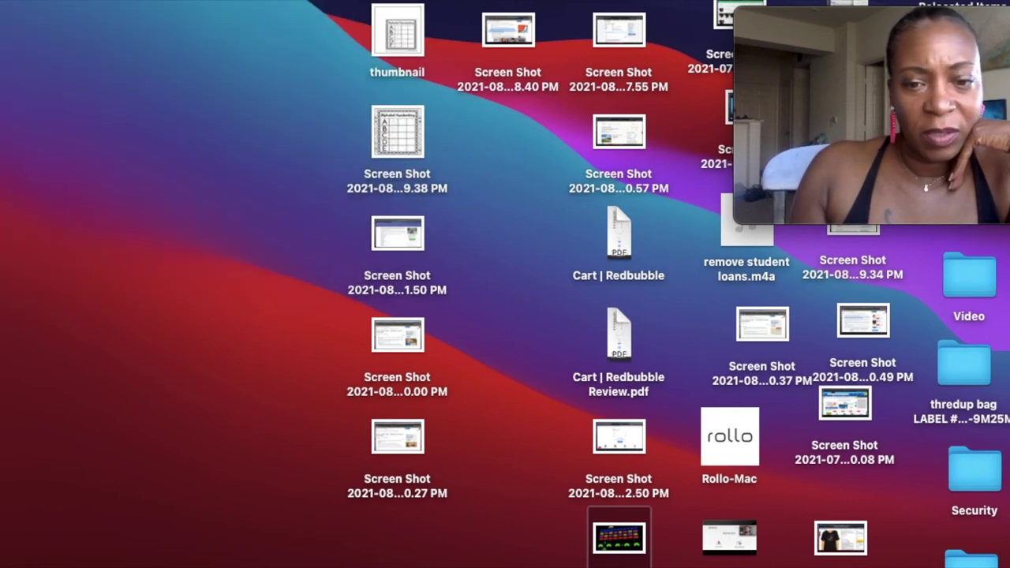
pyautogui.doubleClick(622, 540)
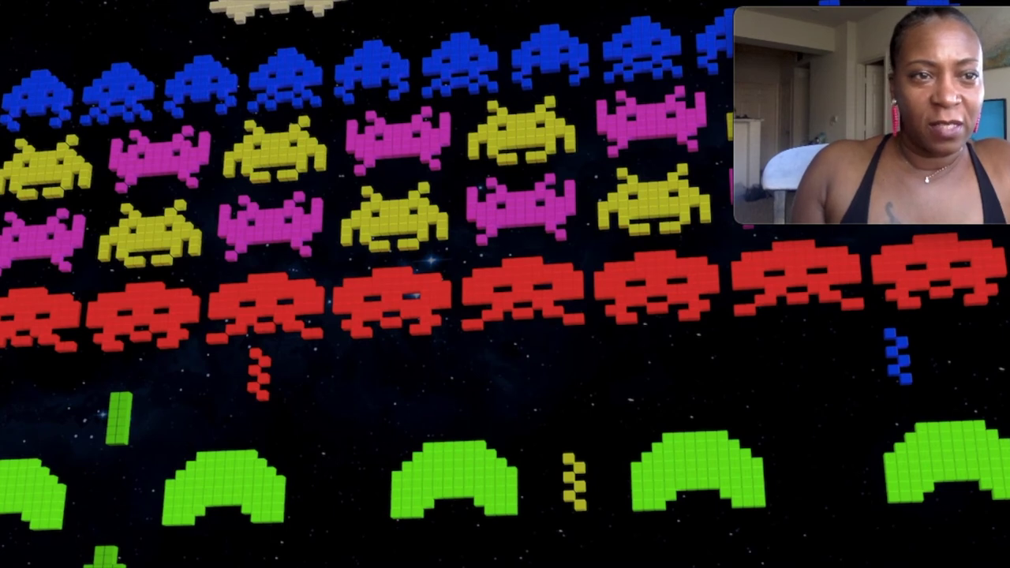
# Step: Bring up the image dimension settings for the opened aliens image
pyautogui.press('Right')
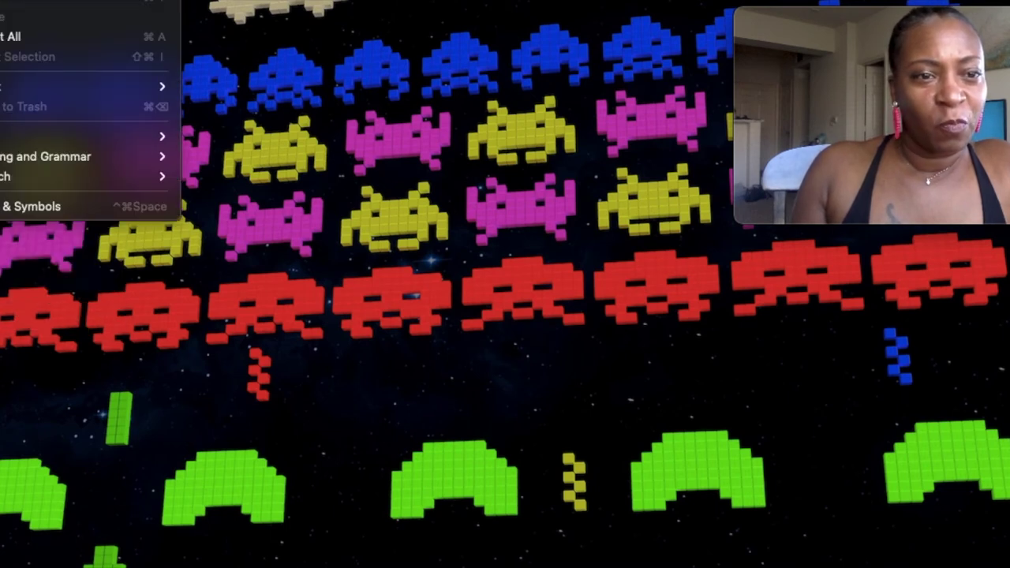
pyautogui.press('Left')
pyautogui.press('Left')
pyautogui.press('Right')
pyautogui.press('Right')
pyautogui.press('Right')
pyautogui.press('Right')
pyautogui.press('Right')
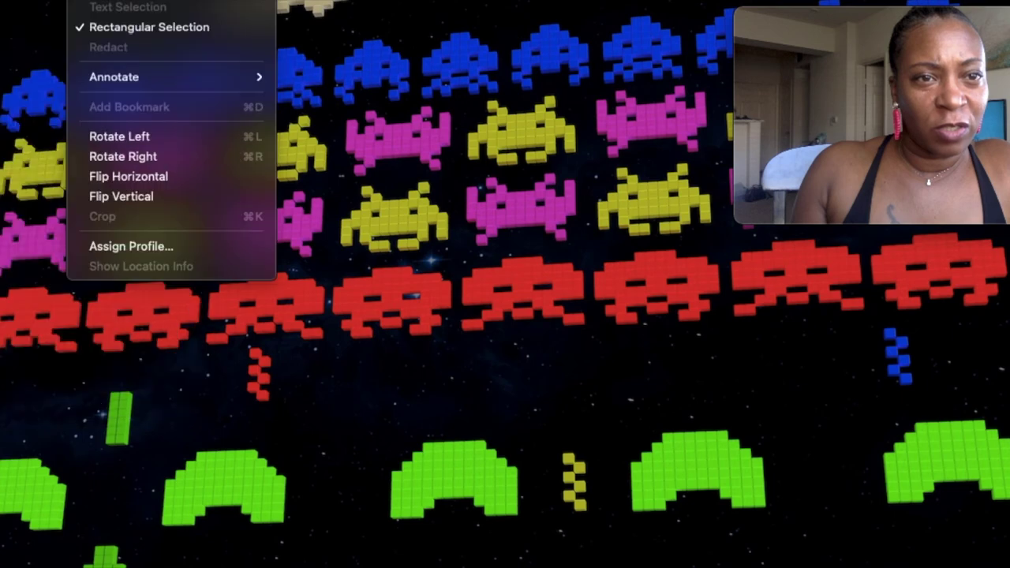
pyautogui.press('Down')
pyautogui.press('Down')
pyautogui.press('Down')
pyautogui.press('Down')
pyautogui.press('Return')
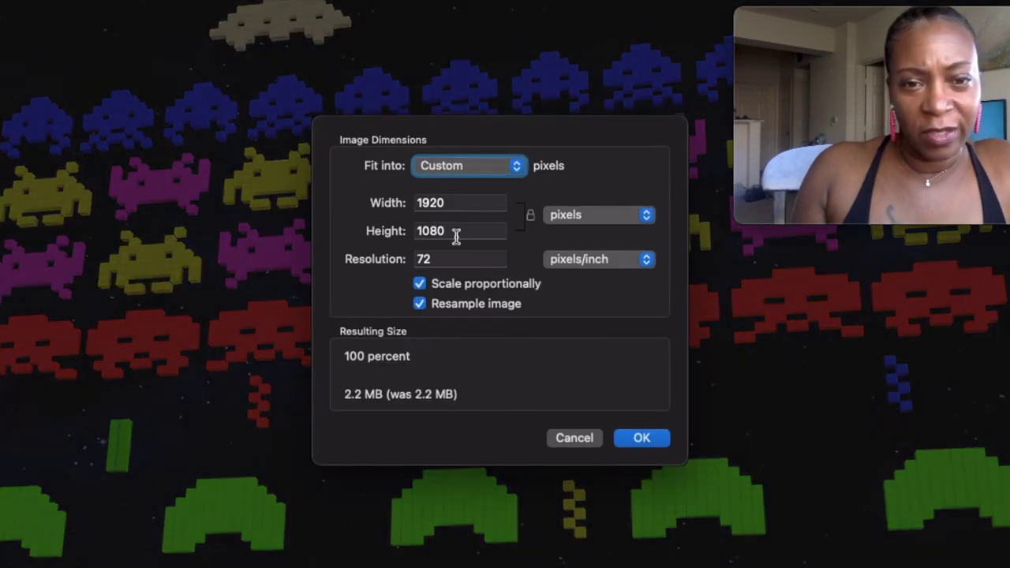
# Step: Turn off proportional scaling and resize the aliens image to 8268 by 4331 pixels at a resolution of 100 pixels/inch
pyautogui.click(529, 214)
pyautogui.click(450, 202)
pyautogui.moveTo(450, 202); pyautogui.dragTo(374, 188)
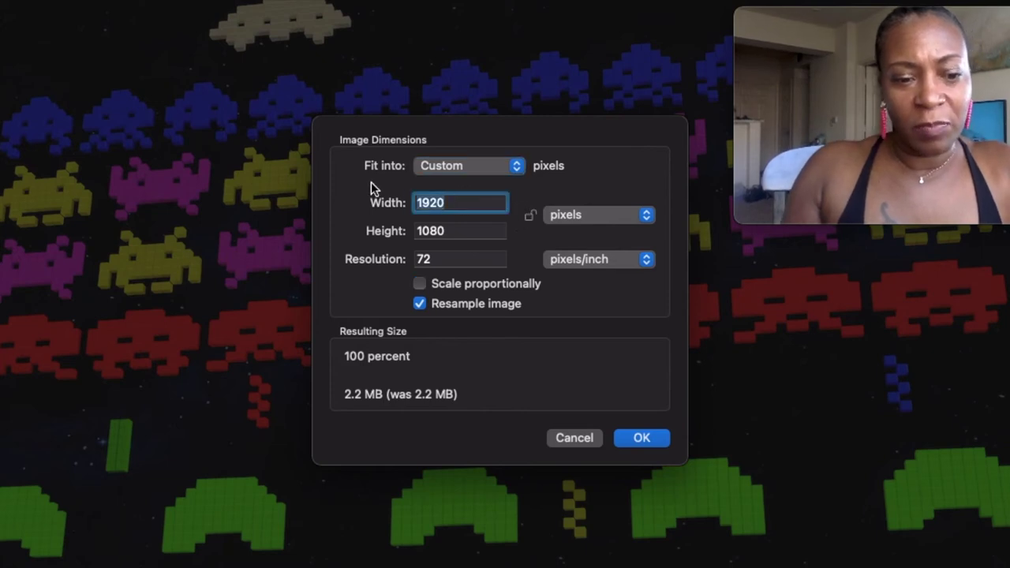
pyautogui.write('8')
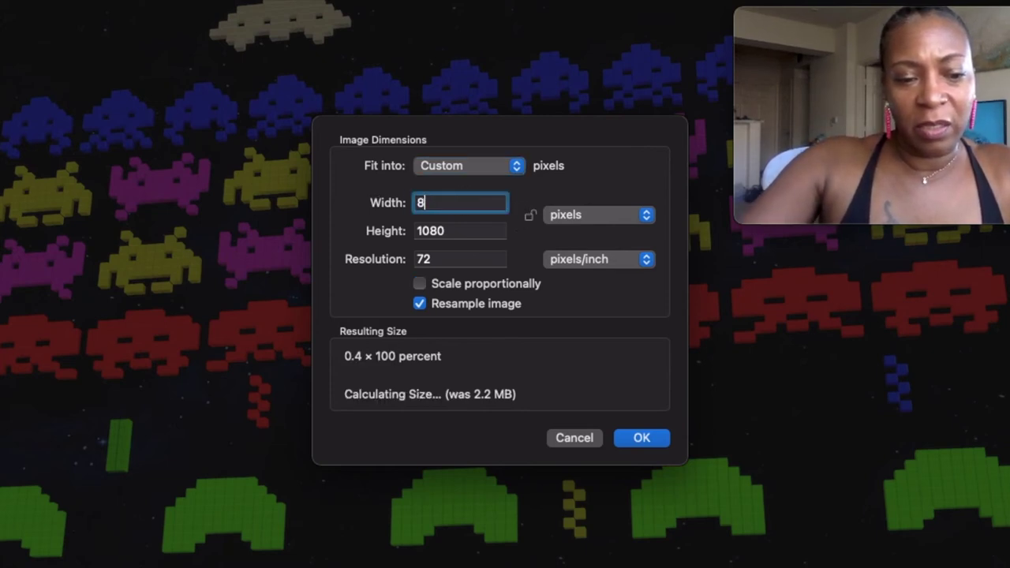
pyautogui.write('268')
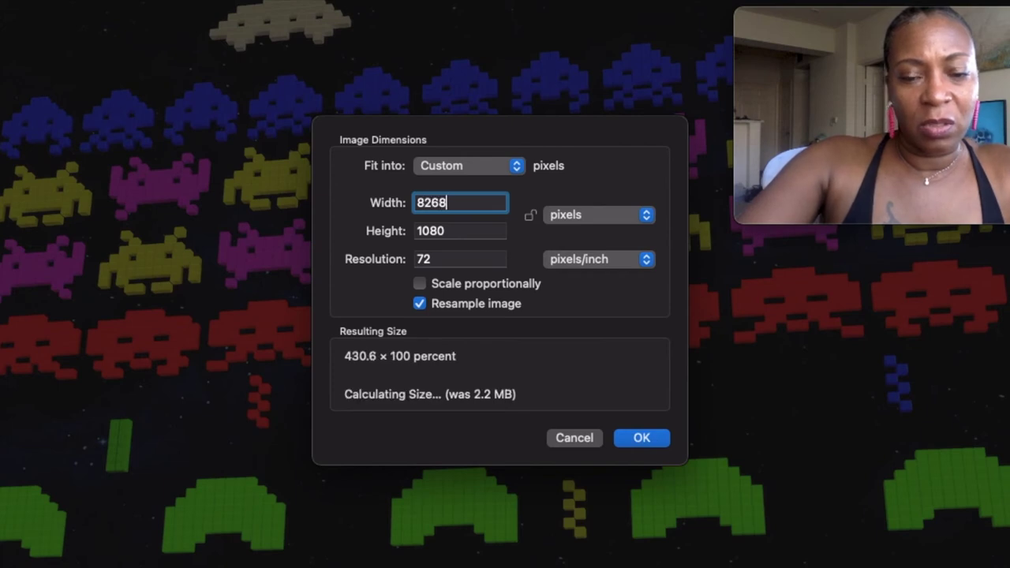
pyautogui.moveTo(453, 230); pyautogui.dragTo(376, 231)
pyautogui.write('4331')
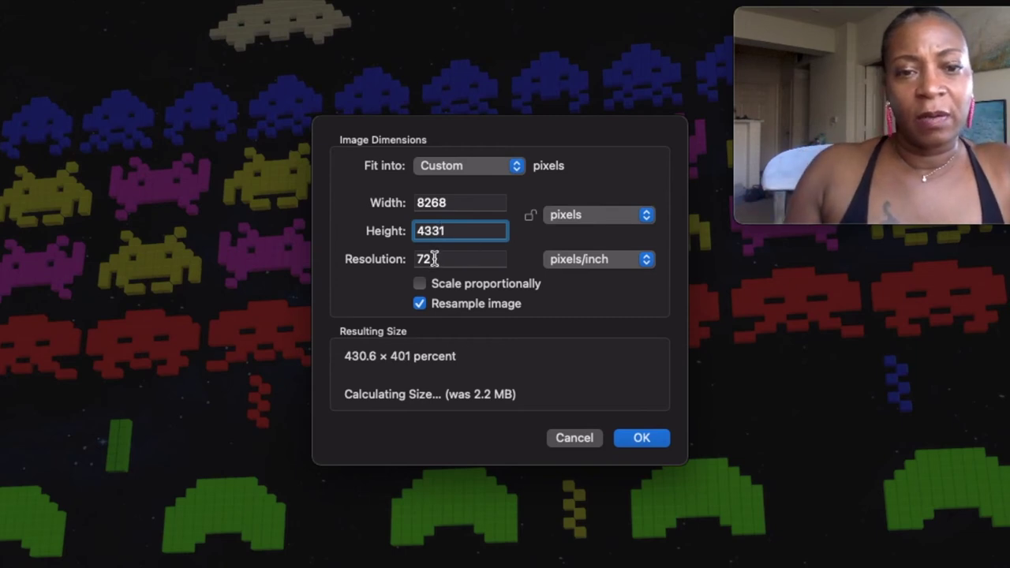
pyautogui.moveTo(429, 260); pyautogui.dragTo(382, 255)
pyautogui.write('100')
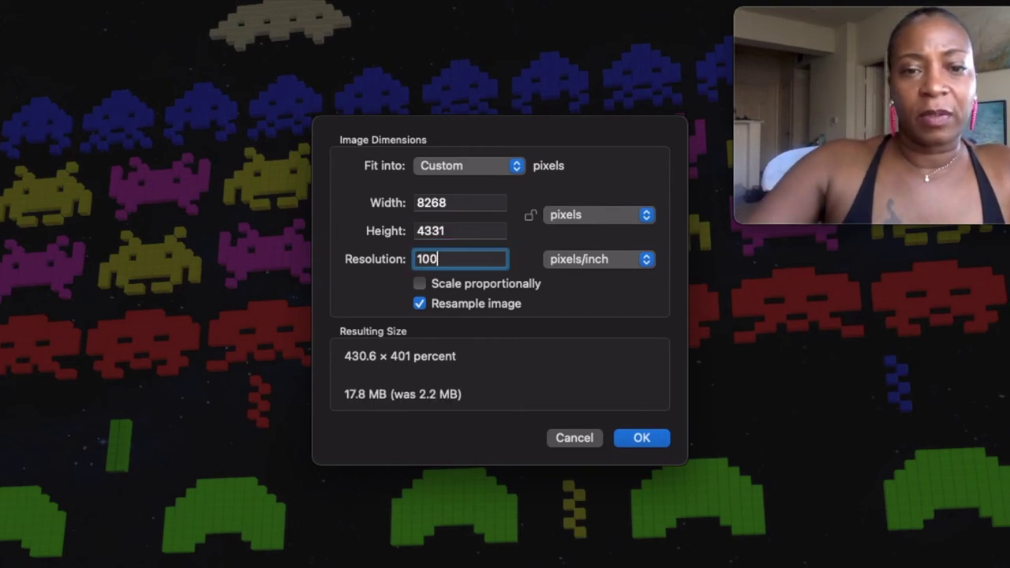
pyautogui.click(646, 435)
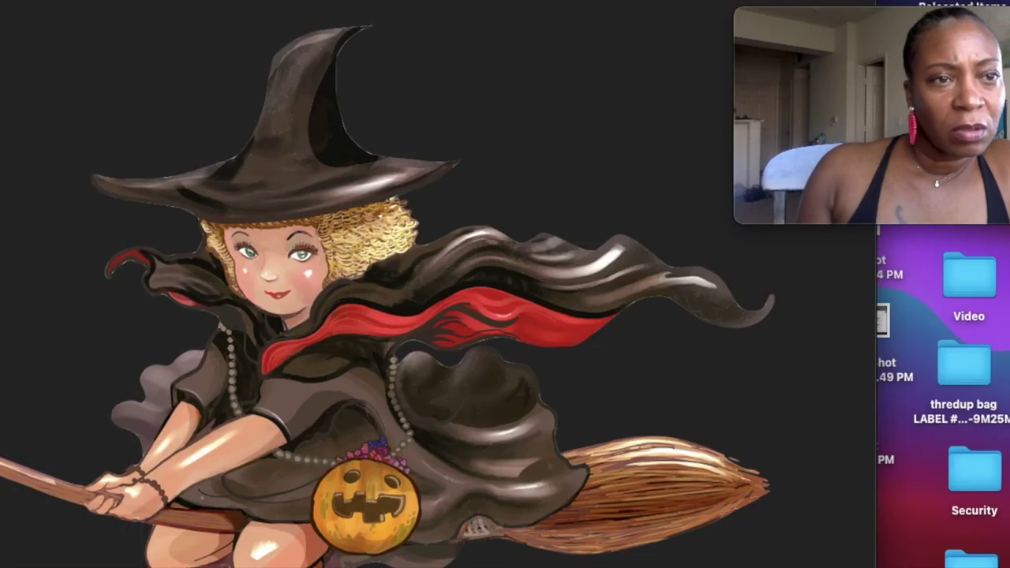
# Step: Switch back to Redbubble and replace the Desk Mats image with the resized aliens image from the Desktop
pyautogui.press('space')
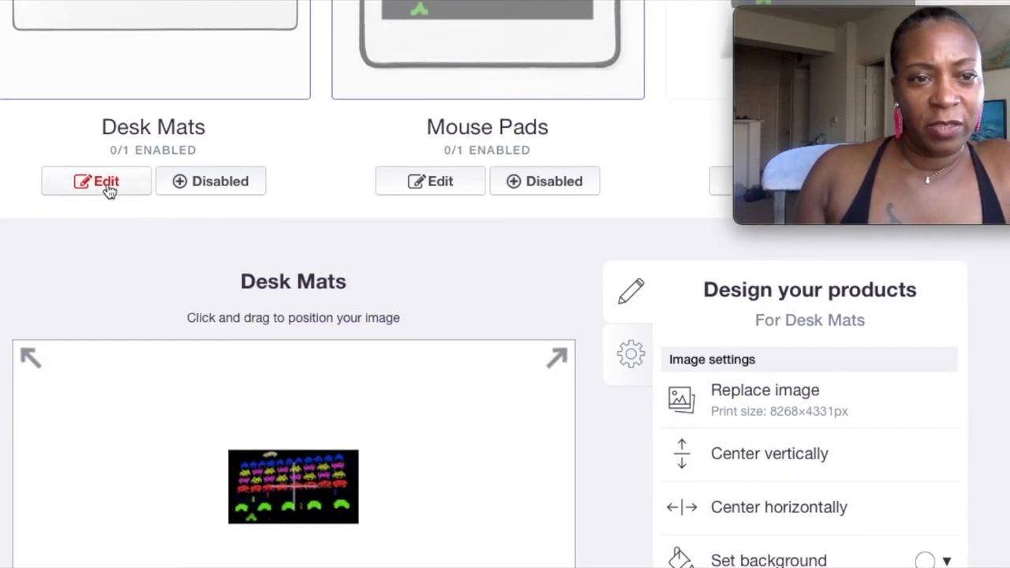
pyautogui.click(763, 392)
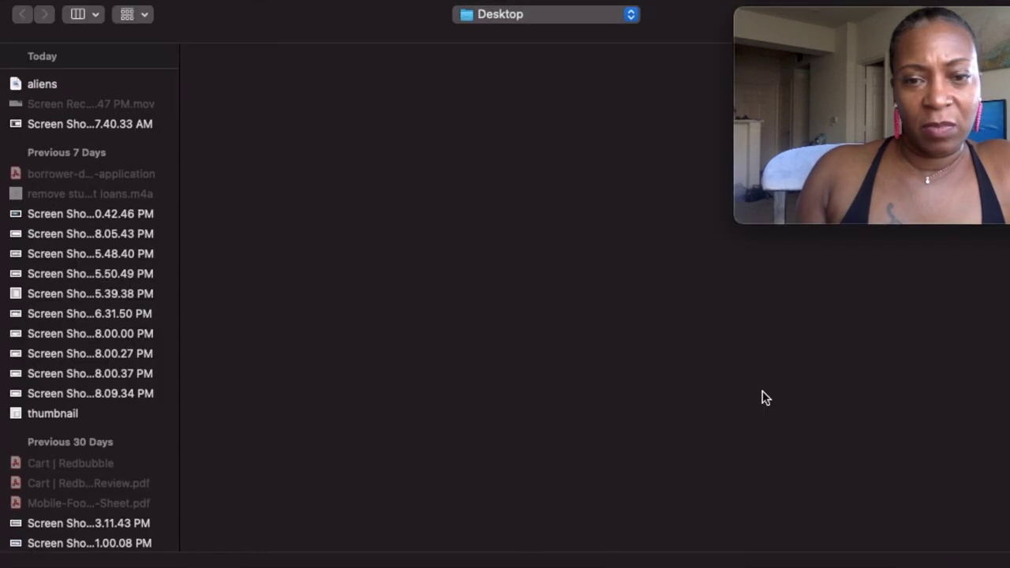
pyautogui.click(44, 83)
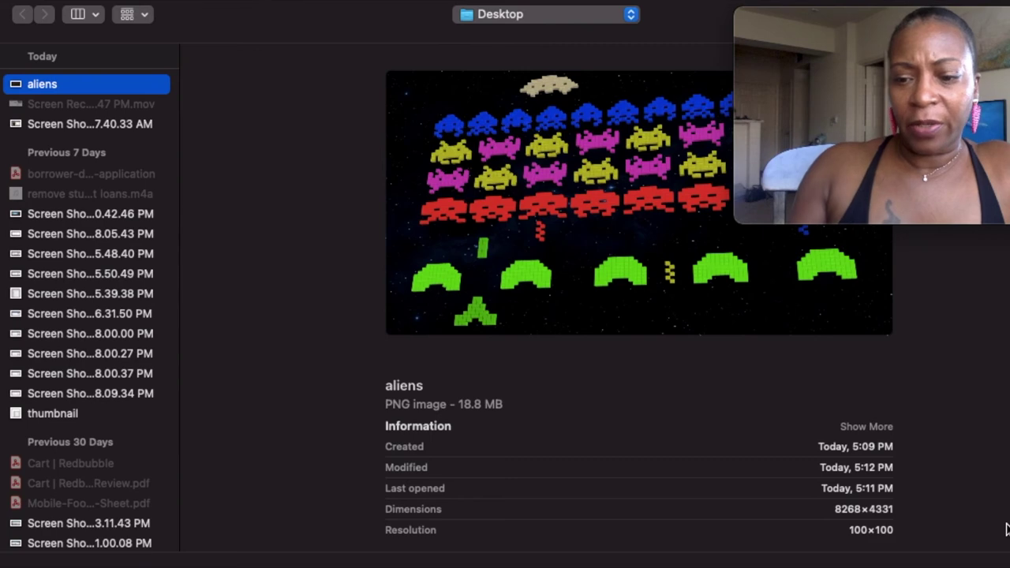
pyautogui.press('Return')
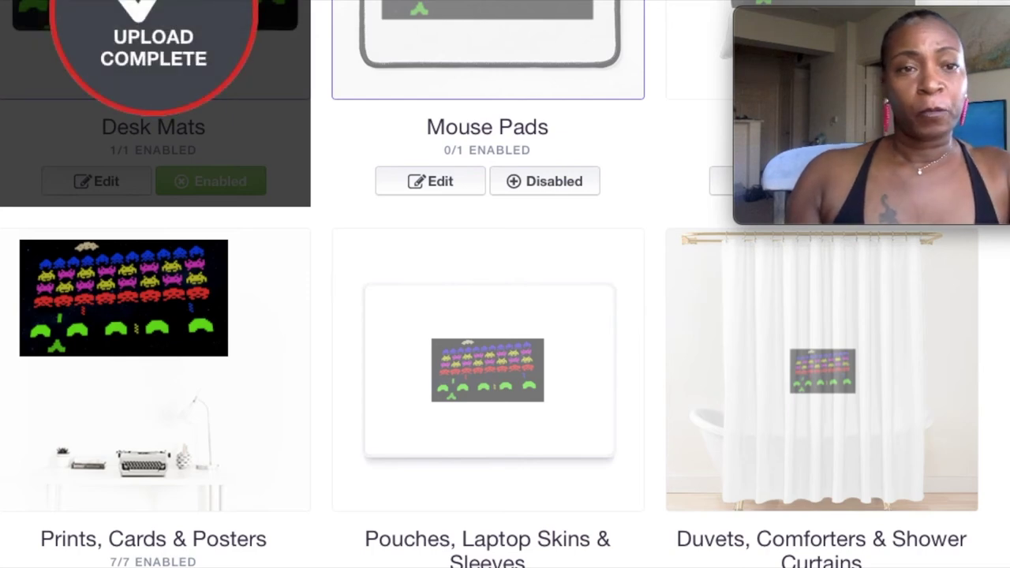
# Step: Reopen the Desk Mats design, review how the new artwork fills the mat, and apply the changes
pyautogui.scroll(1, 489, 284)
pyautogui.scroll(2, 667, 426)
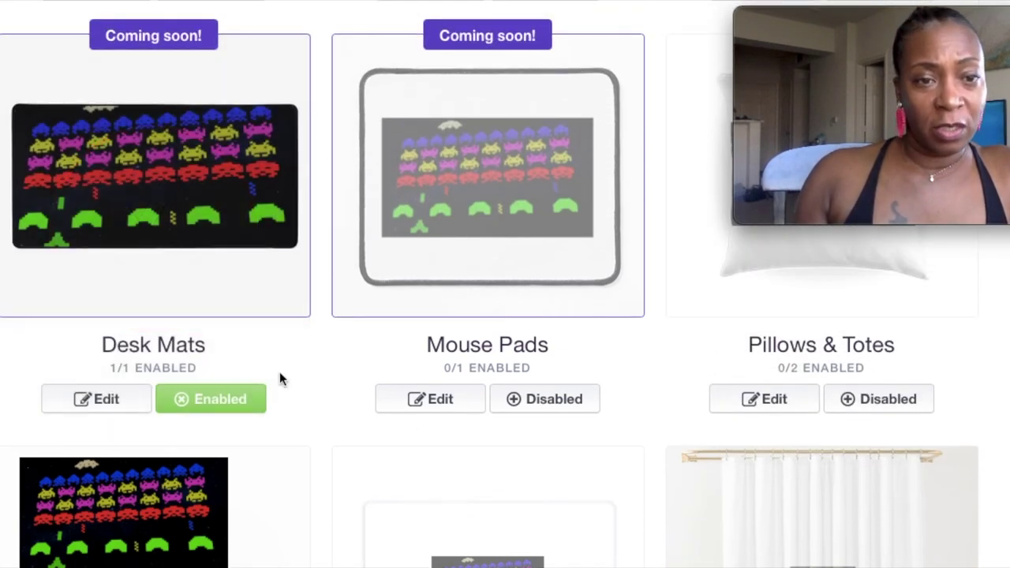
pyautogui.click(115, 399)
pyautogui.scroll(-2, 445, 458)
pyautogui.scroll(-5, 443, 451)
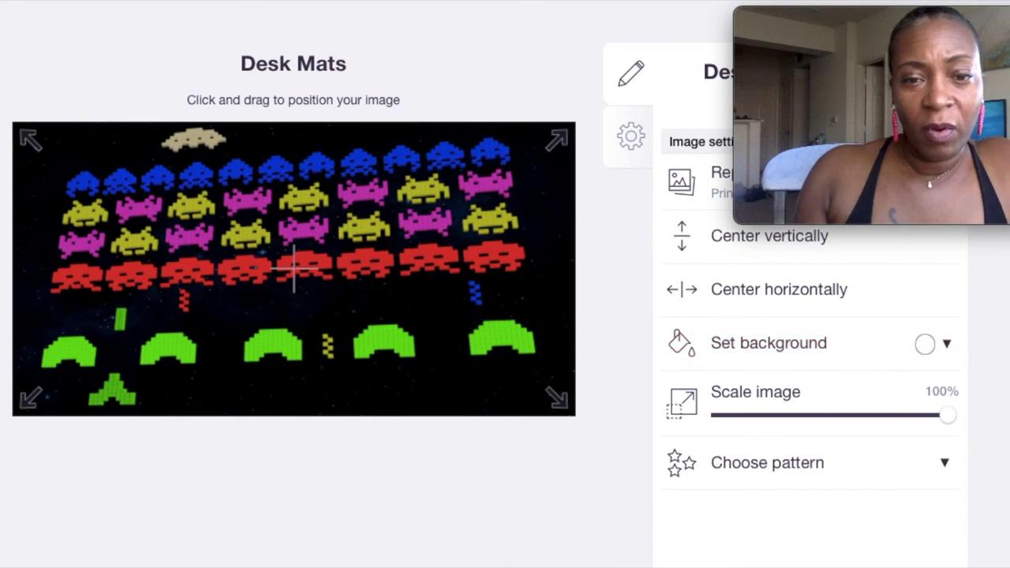
pyautogui.scroll(2, 505, 316)
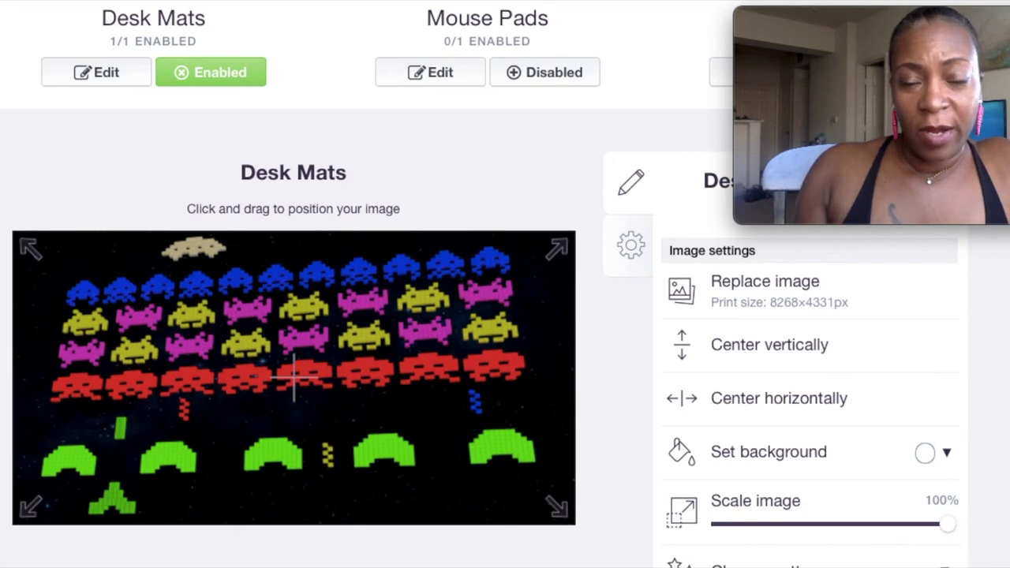
pyautogui.scroll(-4, 505, 316)
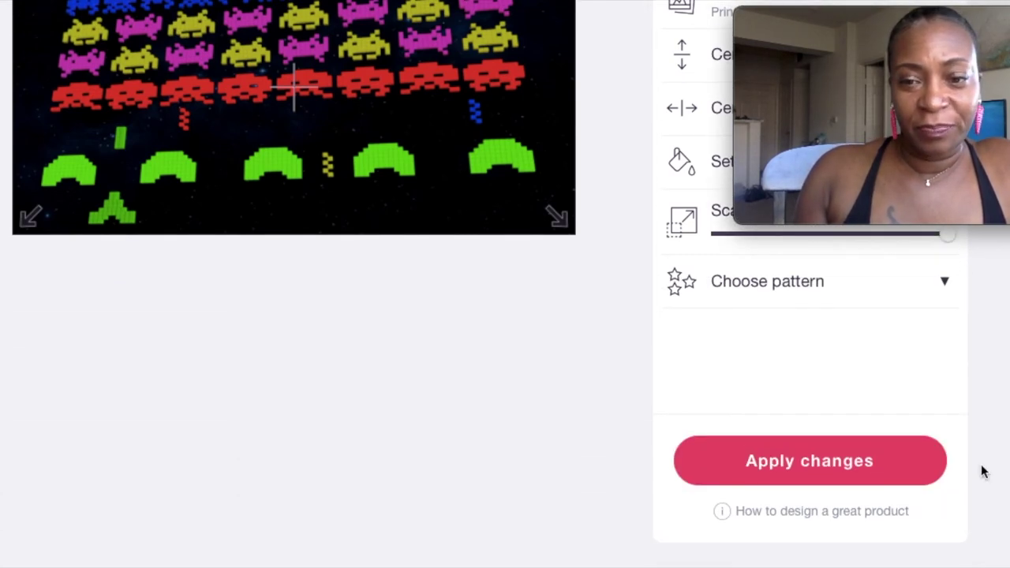
pyautogui.click(865, 451)
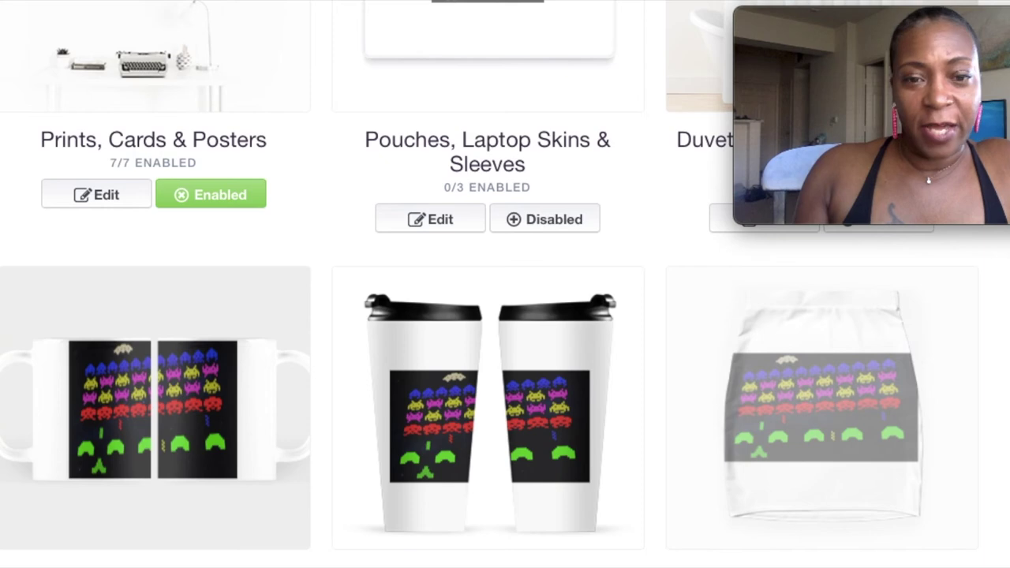
# Step: Open the Mouse Pads product for editing and enable it
pyautogui.scroll(6, 505, 316)
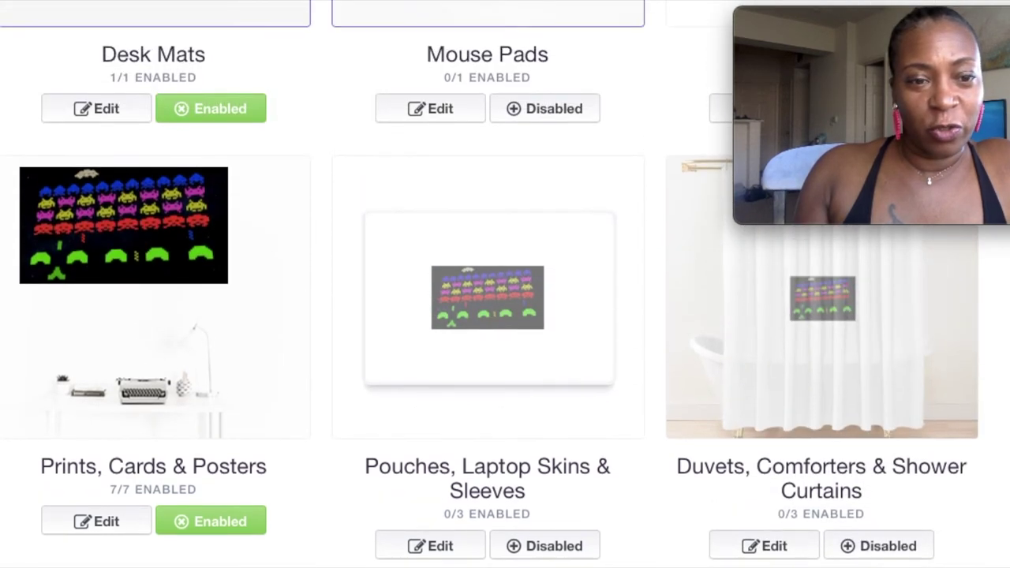
pyautogui.scroll(3, 505, 316)
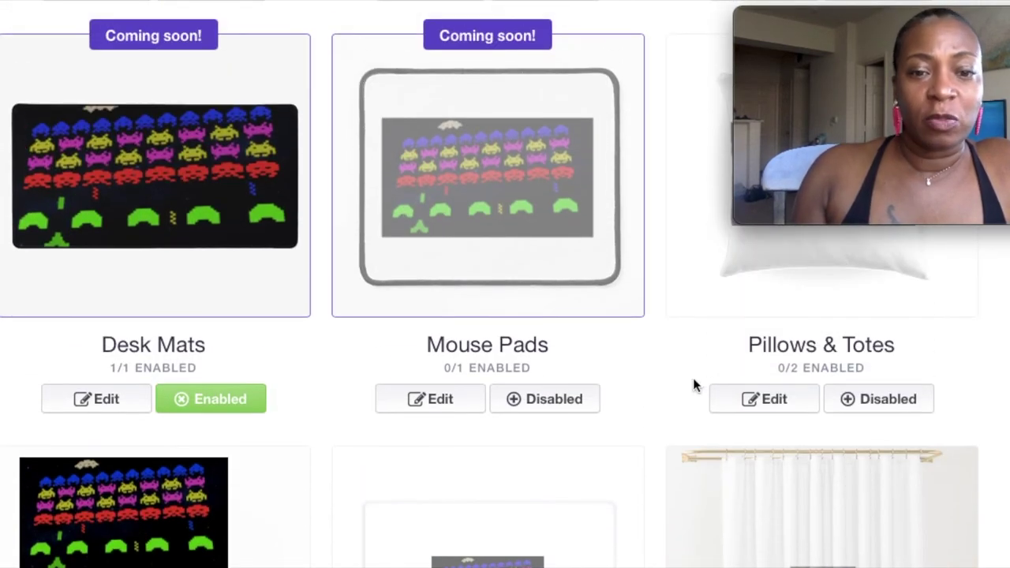
pyautogui.click(456, 401)
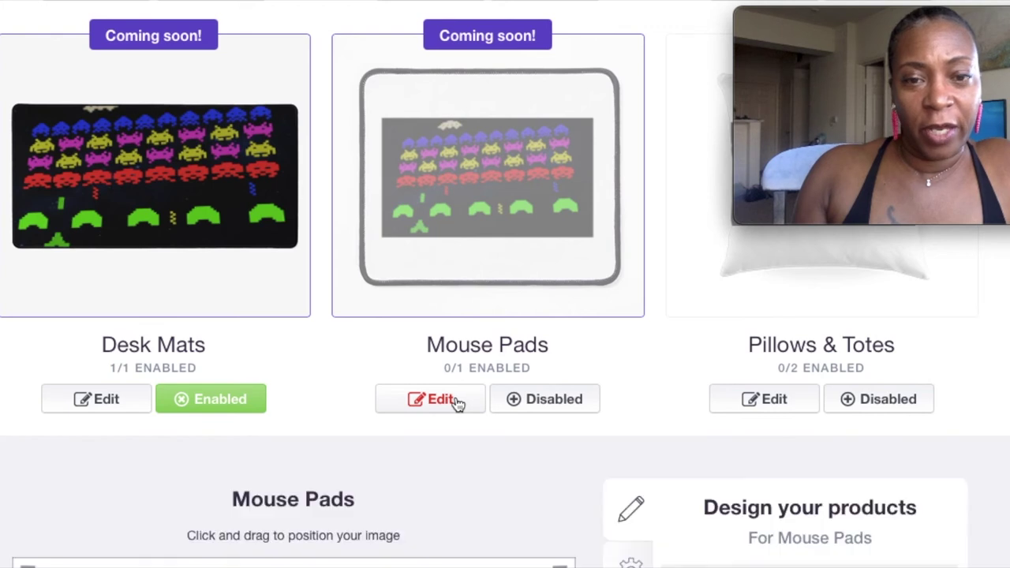
pyautogui.click(509, 400)
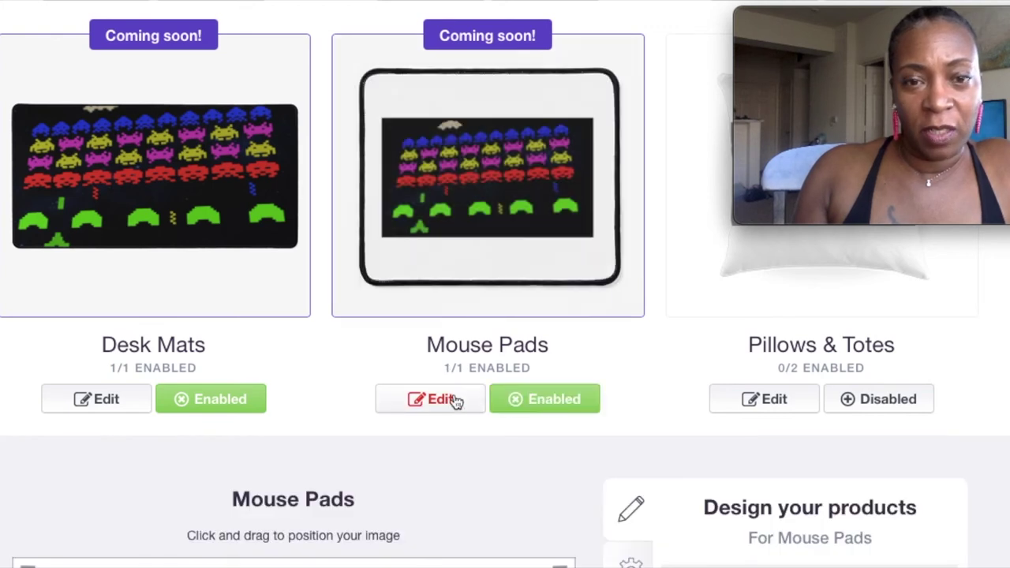
# Step: Check the Mouse Pads placement and print size, and replace its image with the aliens image from the Desktop
pyautogui.scroll(-5, 294, 430)
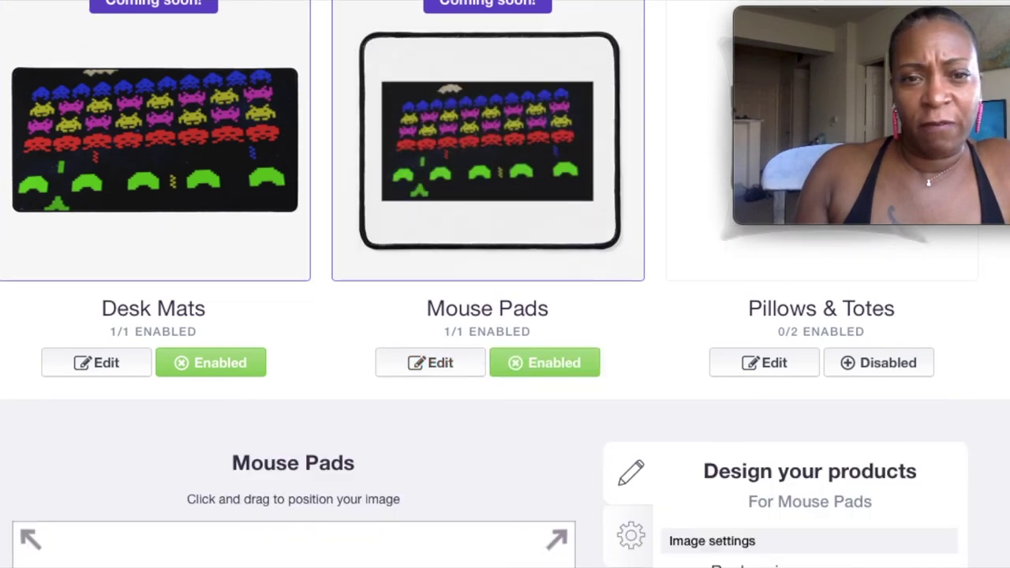
pyautogui.scroll(-2, 293, 395)
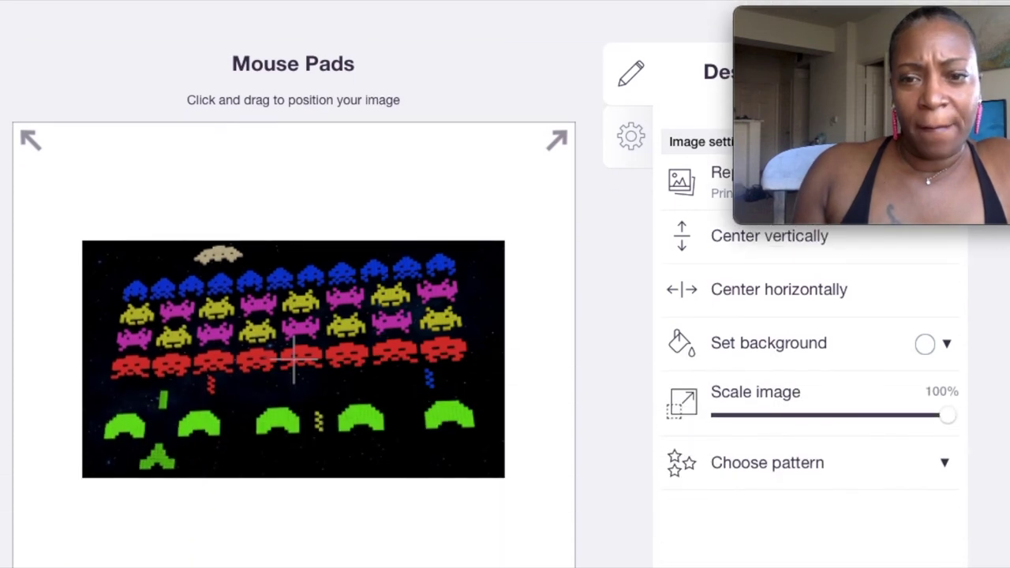
pyautogui.scroll(1, 294, 395)
pyautogui.scroll(2, 294, 395)
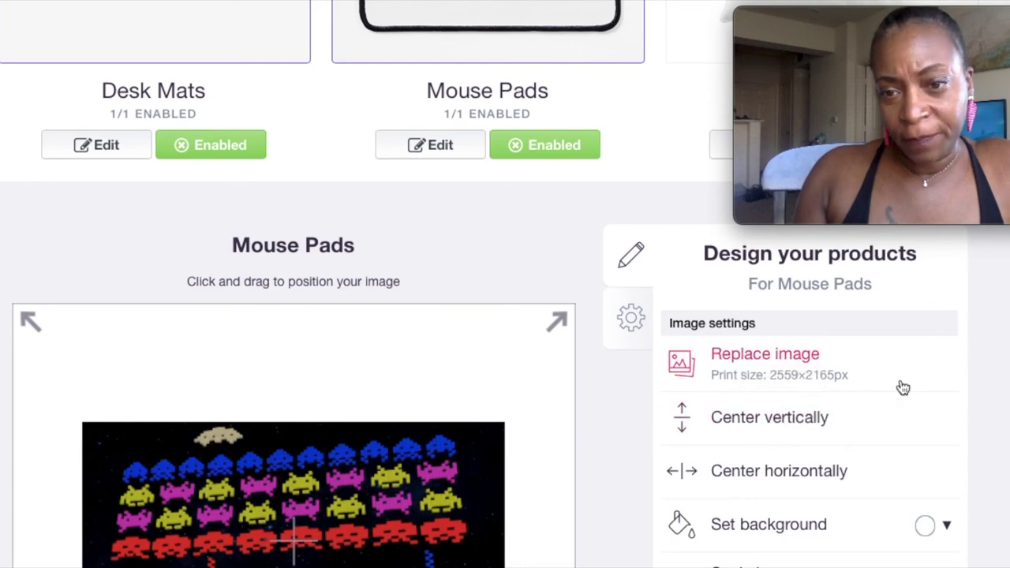
pyautogui.click(728, 356)
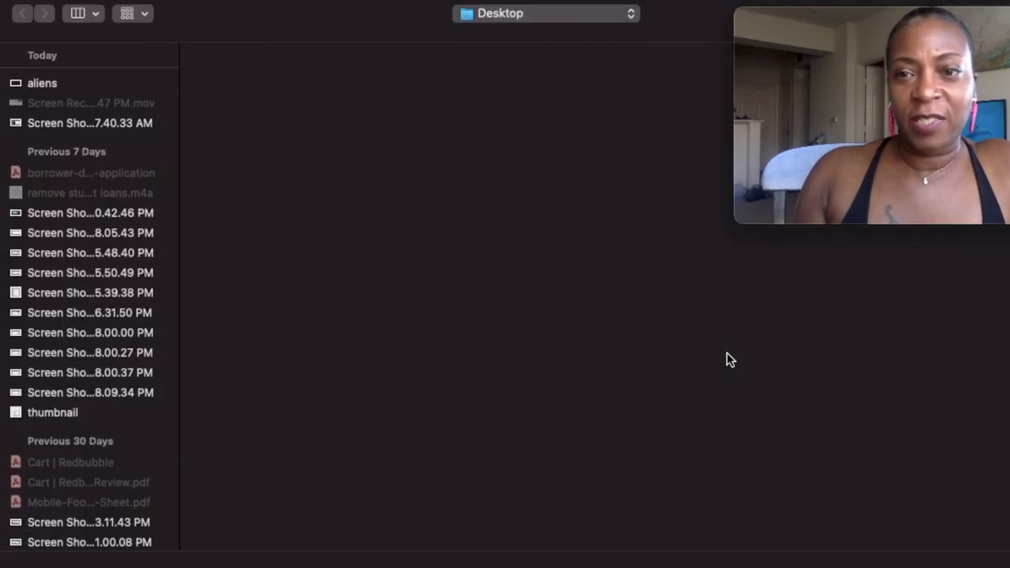
pyautogui.click(45, 85)
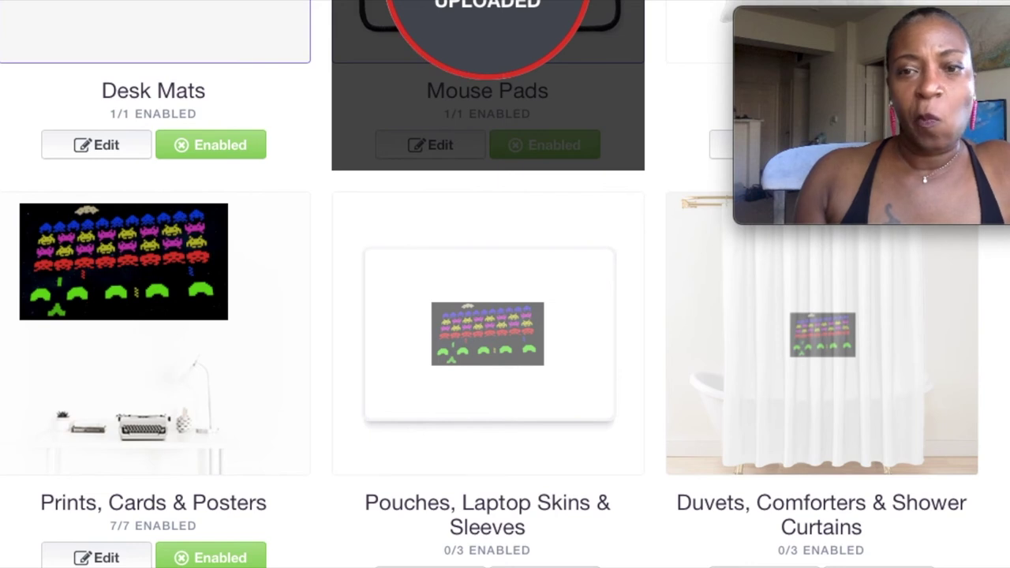
# Step: Check the new Mouse Pads preview, reopen its design, scale the image to 52%, and apply the changes
pyautogui.scroll(2, 490, 284)
pyautogui.scroll(5, 489, 284)
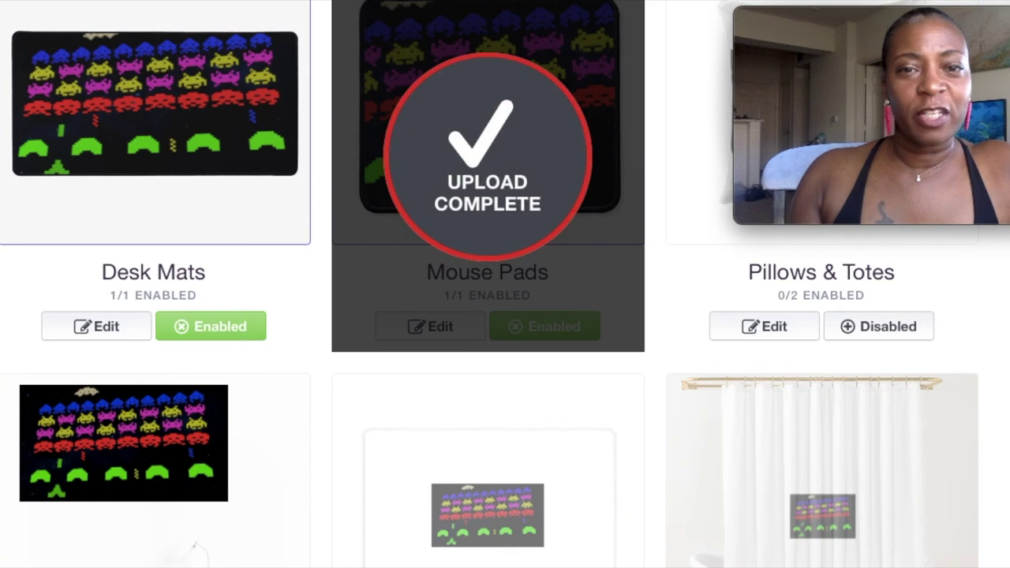
pyautogui.scroll(-1, 489, 284)
pyautogui.scroll(3, 489, 284)
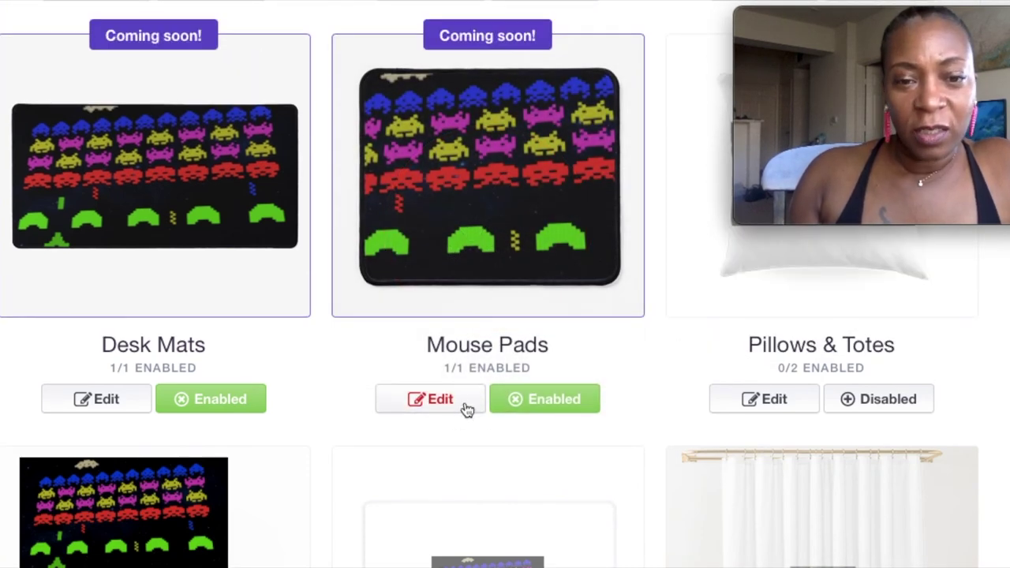
pyautogui.scroll(-3, 623, 227)
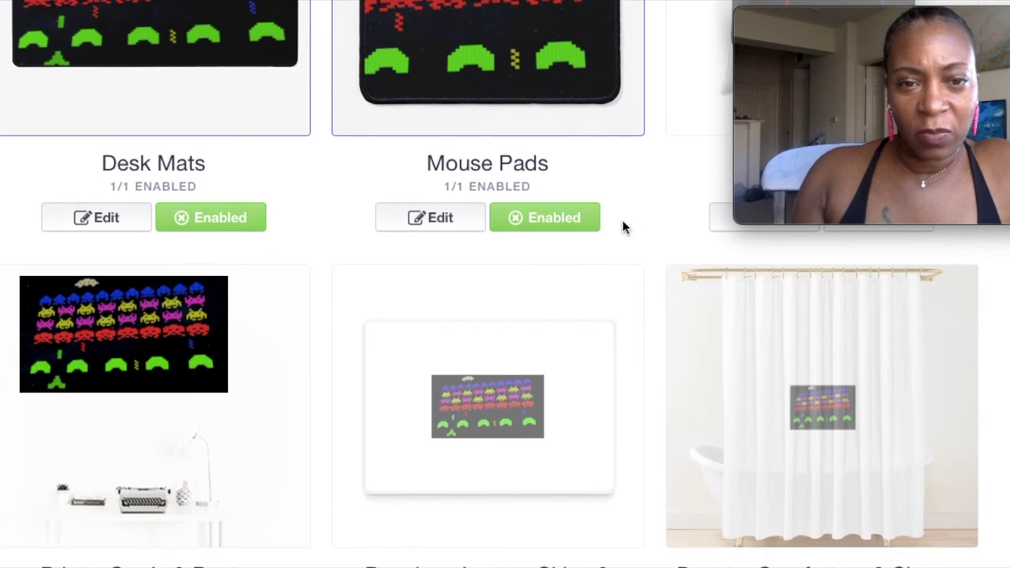
pyautogui.click(436, 219)
pyautogui.scroll(-5, 505, 316)
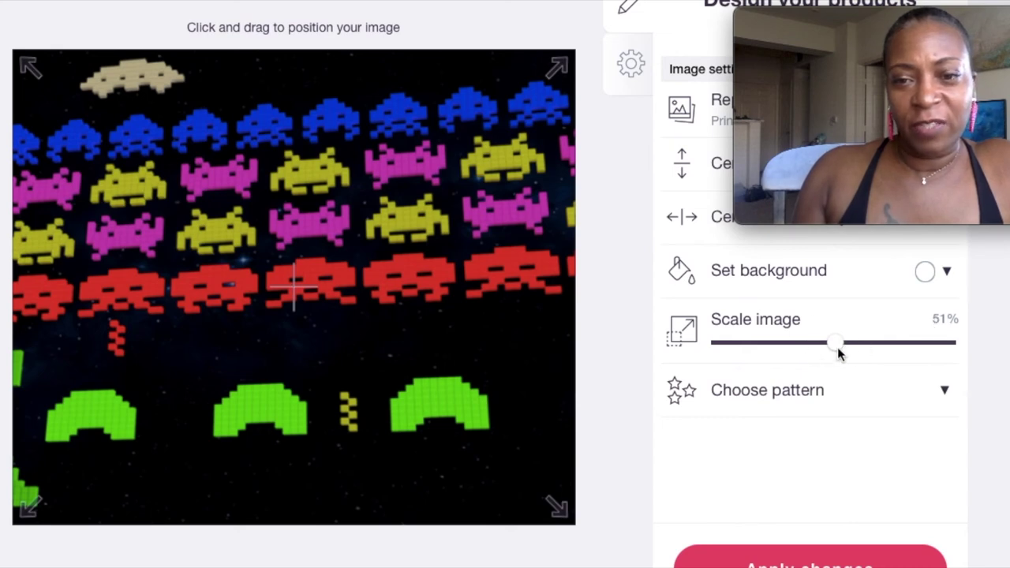
pyautogui.moveTo(833, 350)
pyautogui.mouseDown()
pyautogui.moveTo(821, 349)
pyautogui.moveTo(839, 356)
pyautogui.mouseUp()
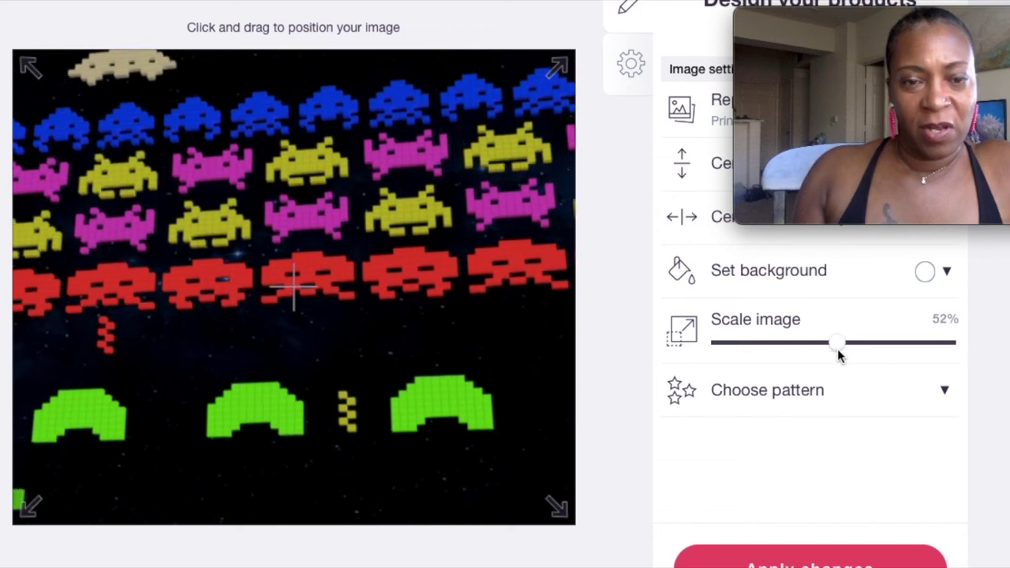
pyautogui.scroll(-1, 863, 557)
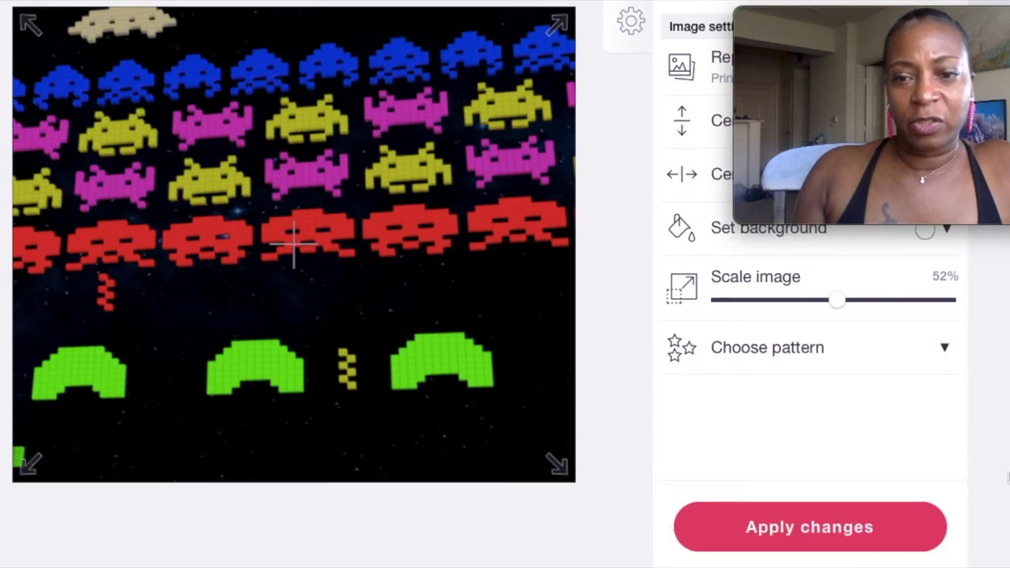
pyautogui.click(860, 528)
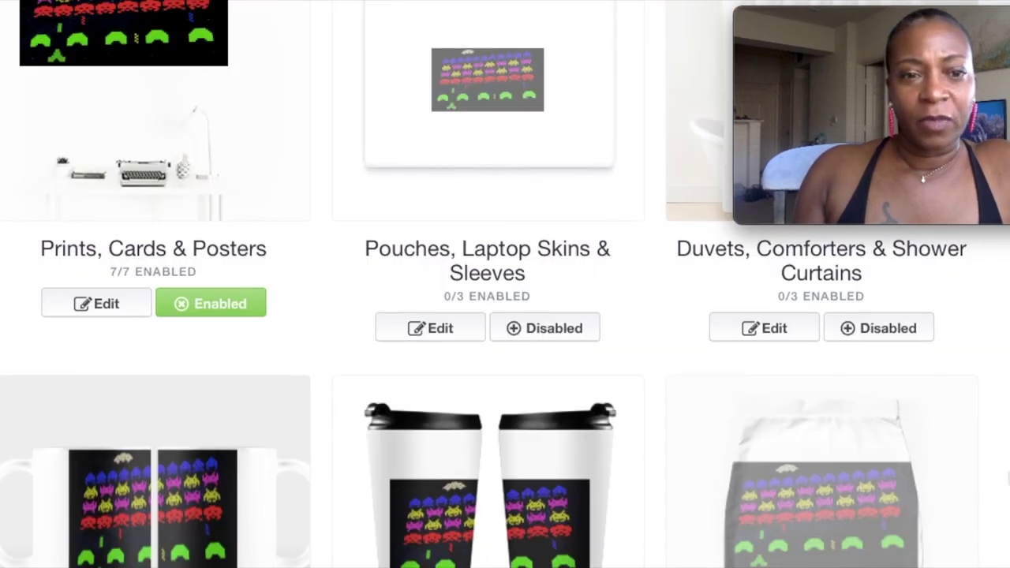
# Step: Disable the Prints, Cards & Posters product
pyautogui.scroll(2, 489, 285)
pyautogui.scroll(2, 489, 285)
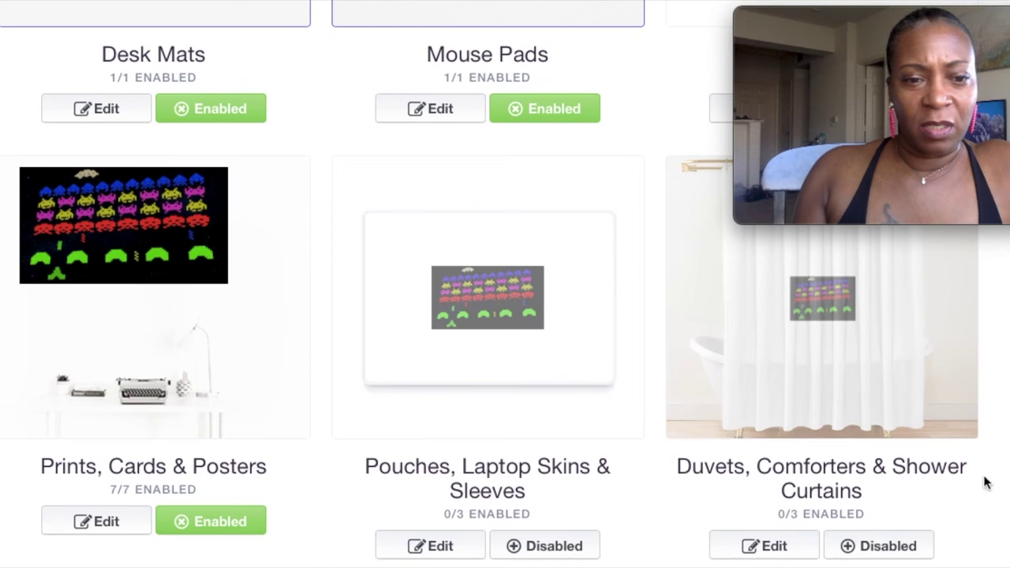
pyautogui.click(225, 525)
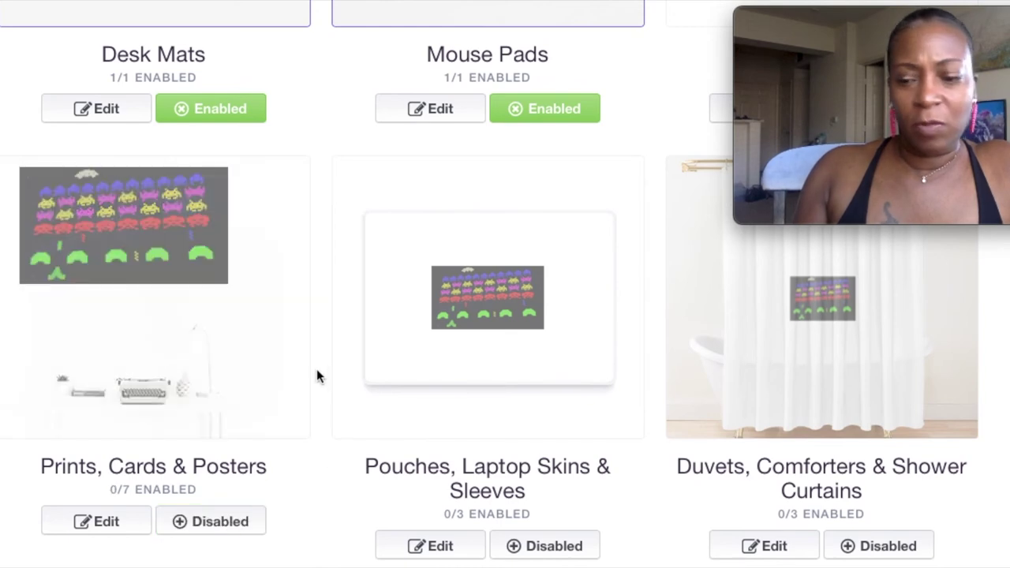
pyautogui.scroll(5, 316, 372)
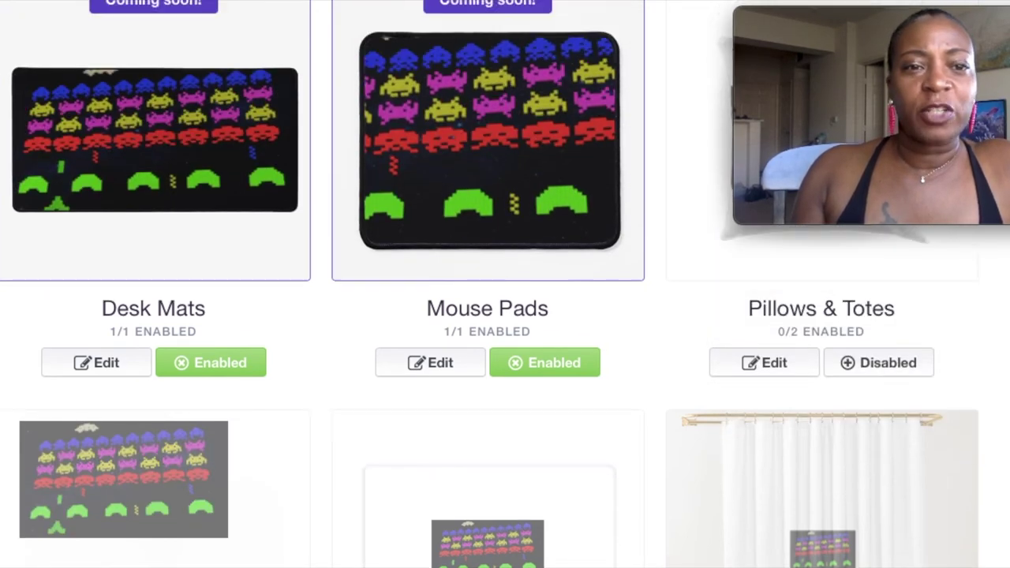
# Step: Disable the Mugs and Travel Mugs products
pyautogui.scroll(-10, 489, 284)
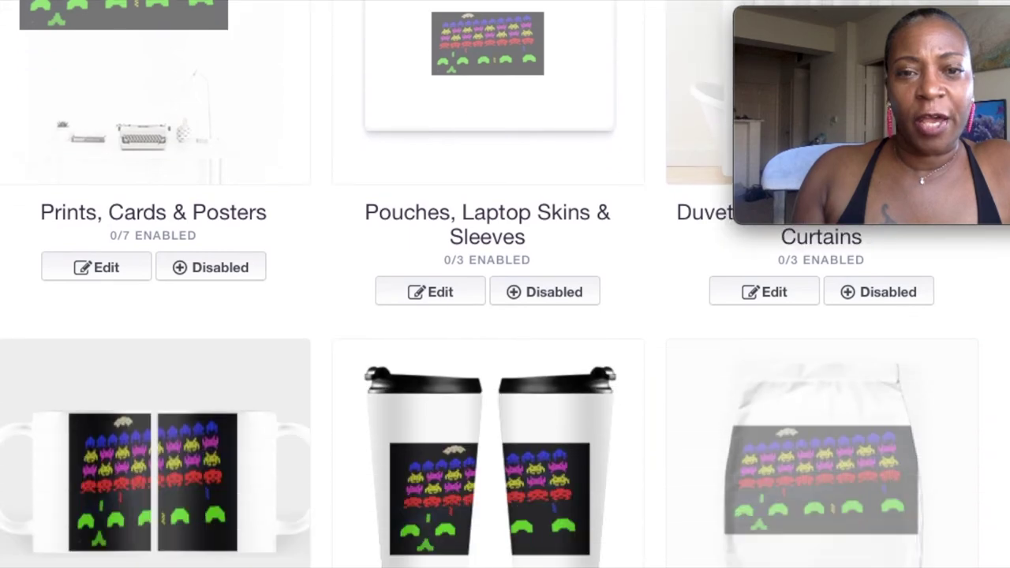
pyautogui.scroll(-9, 481, 285)
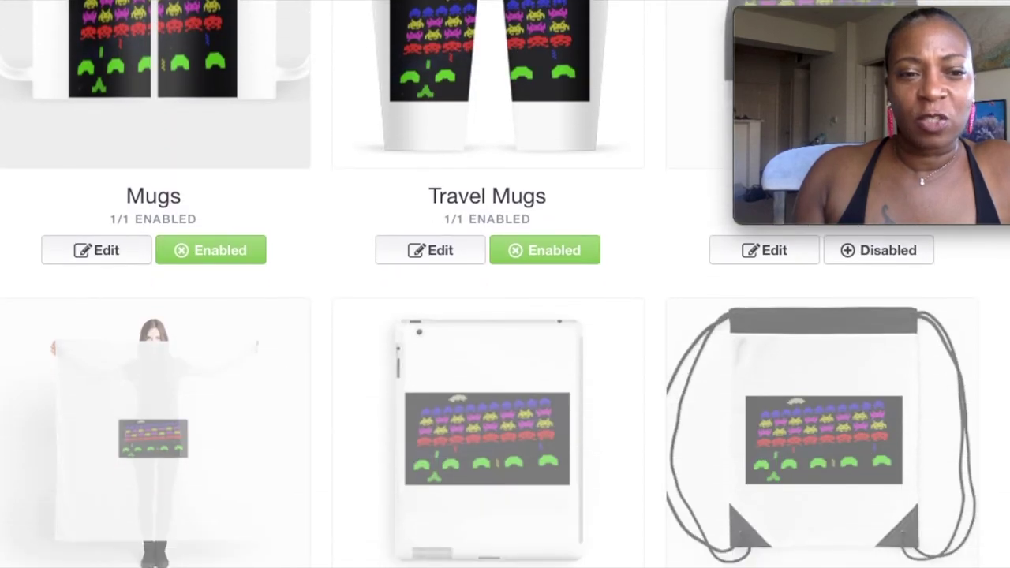
pyautogui.click(201, 249)
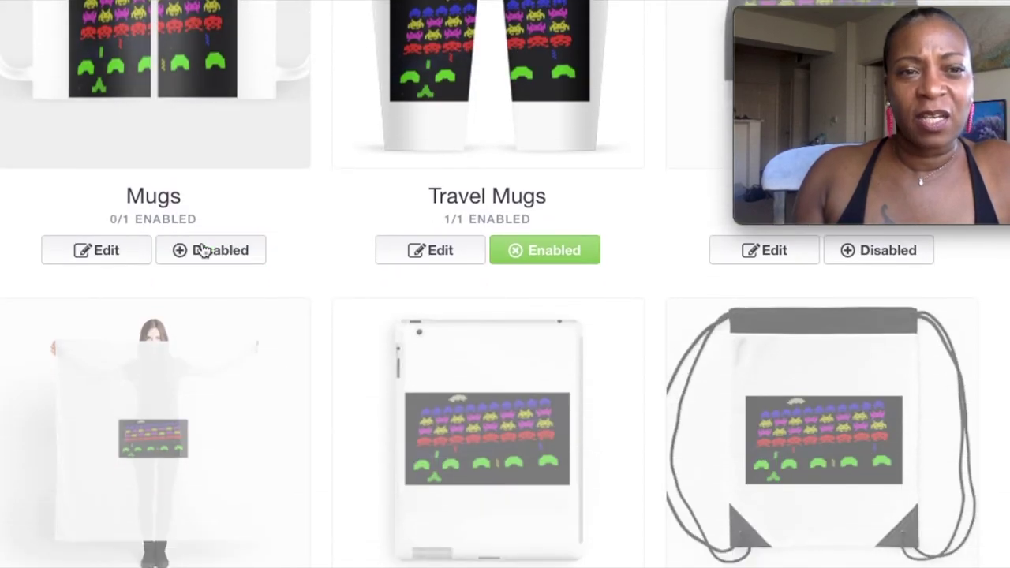
pyautogui.click(554, 250)
pyautogui.scroll(-4, 567, 260)
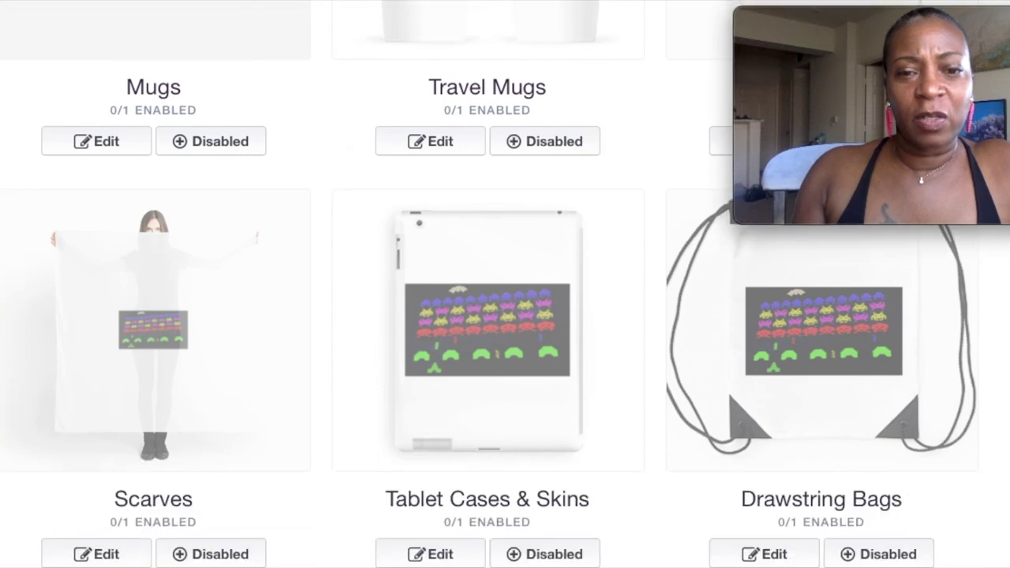
# Step: Look through the product list from Scarves to Wood & Canvas Mounted Prints for products that are still enabled
pyautogui.scroll(-1, 534, 276)
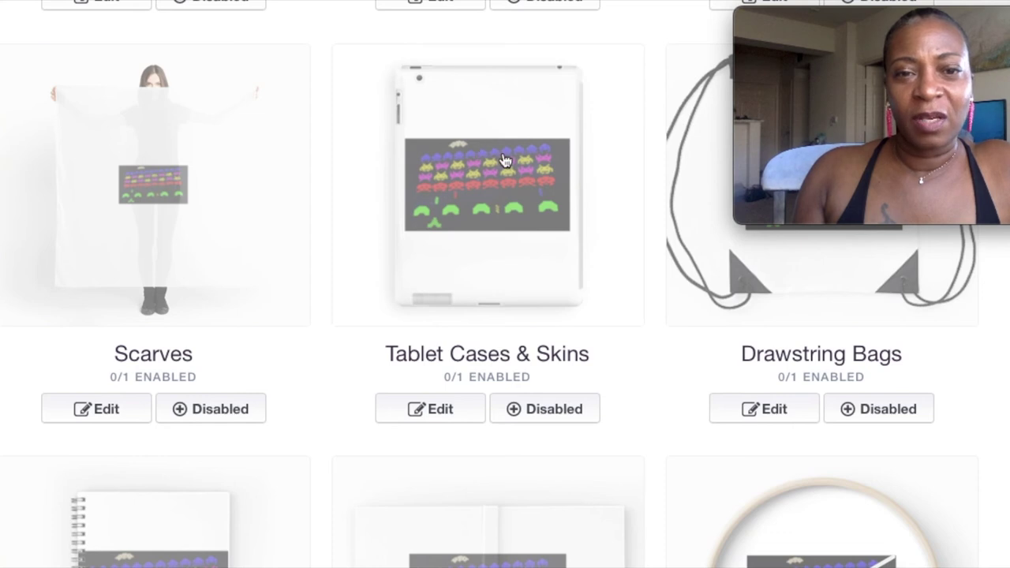
pyautogui.scroll(-3, 434, 398)
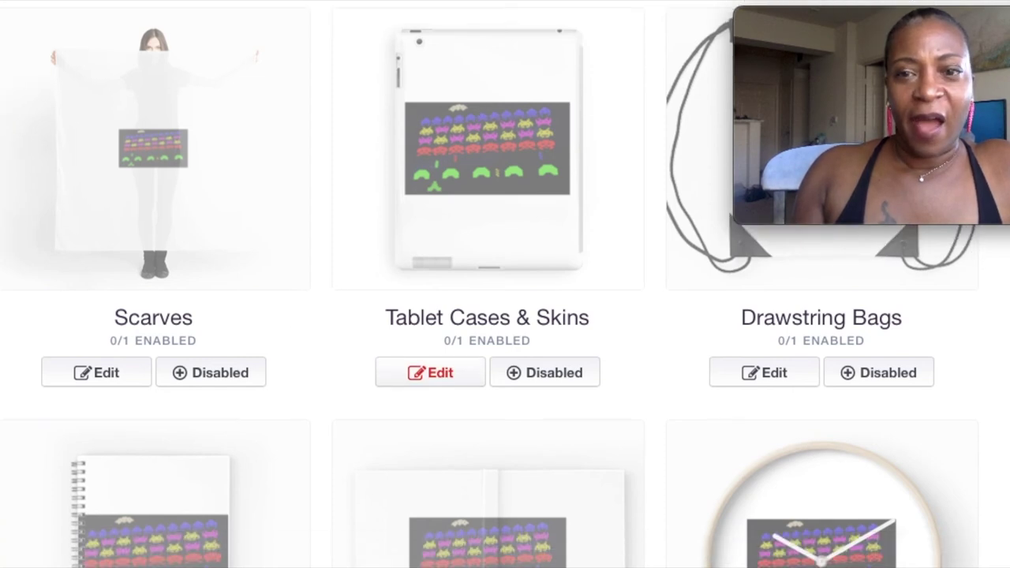
pyautogui.scroll(-4, 489, 315)
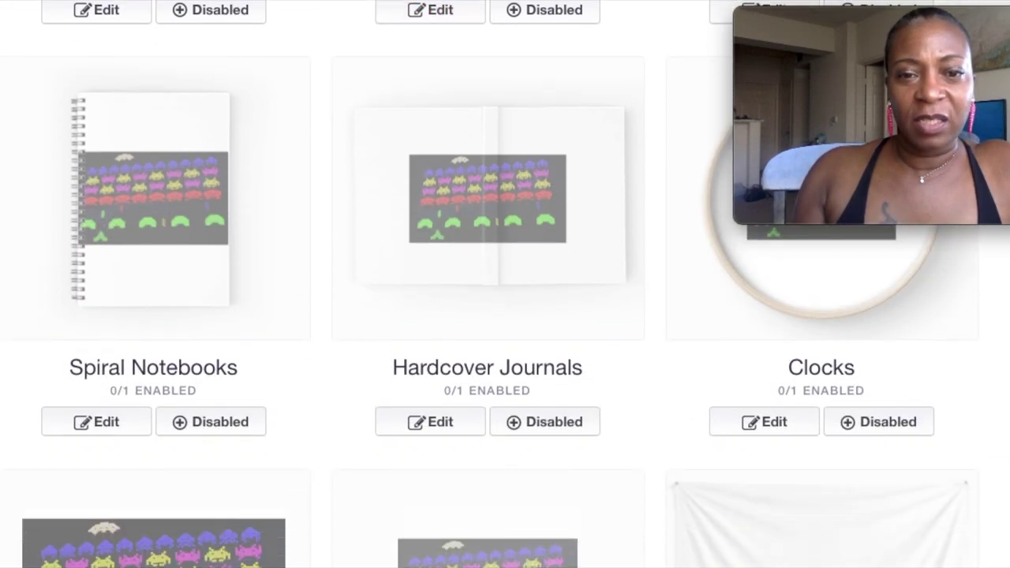
pyautogui.scroll(-4, 490, 284)
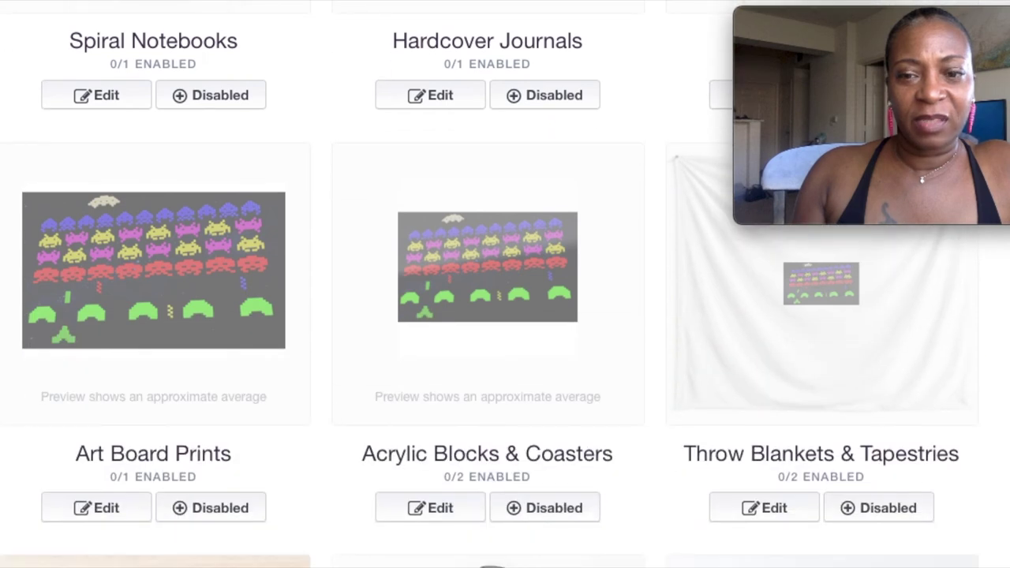
pyautogui.scroll(-3, 490, 285)
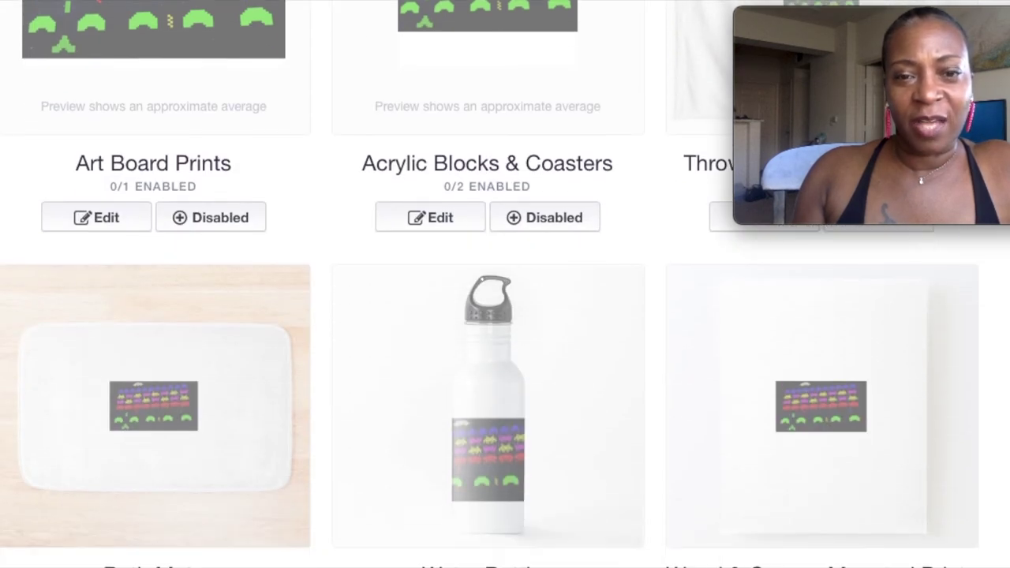
pyautogui.scroll(3, 490, 284)
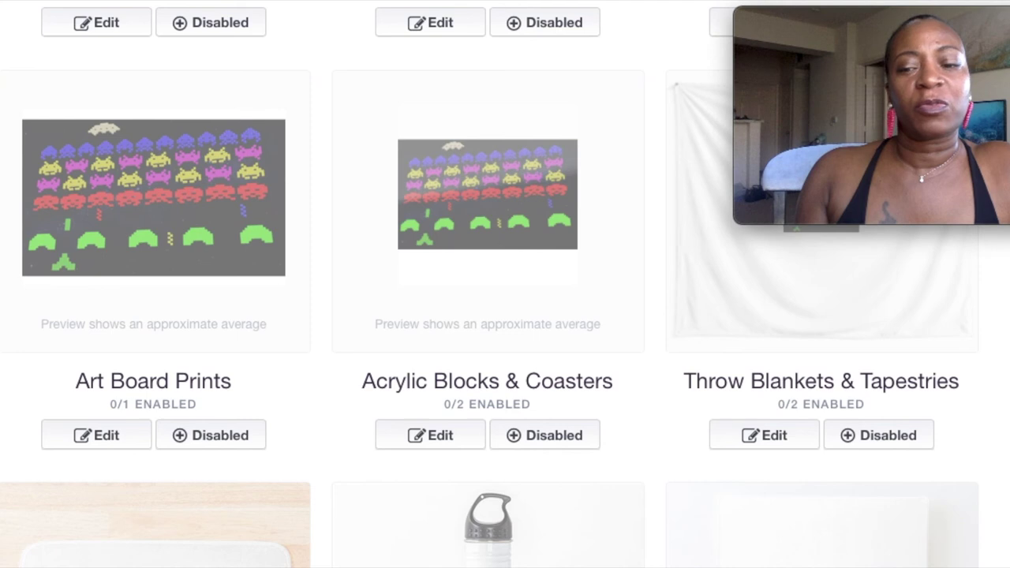
pyautogui.scroll(-2, 431, 363)
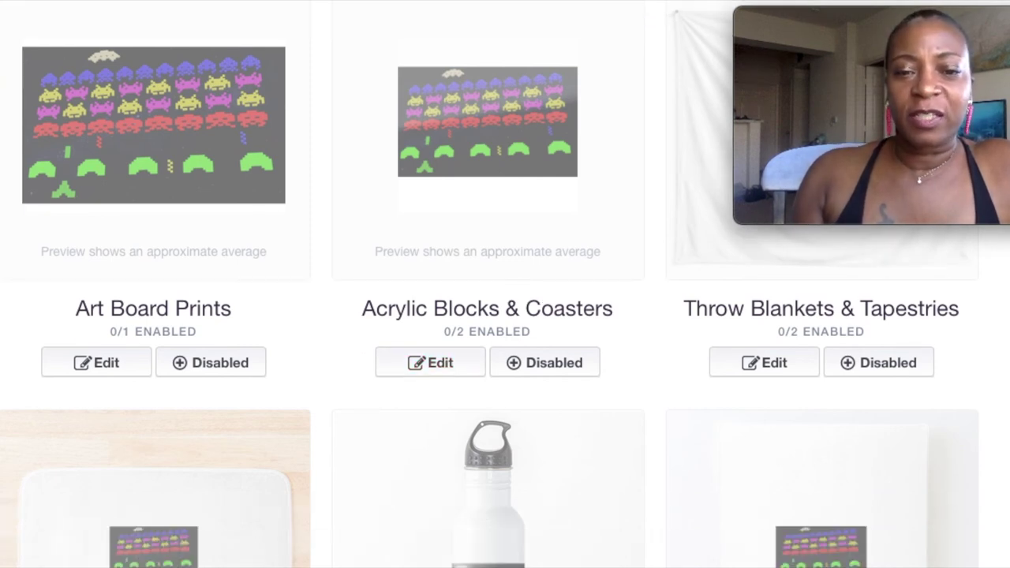
pyautogui.scroll(-8, 489, 284)
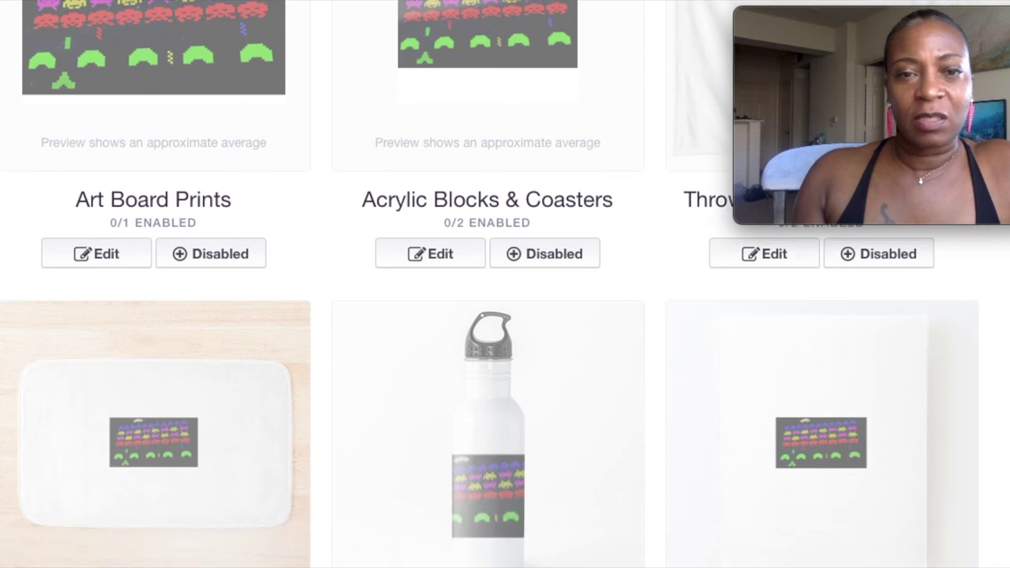
pyautogui.scroll(-9, 490, 284)
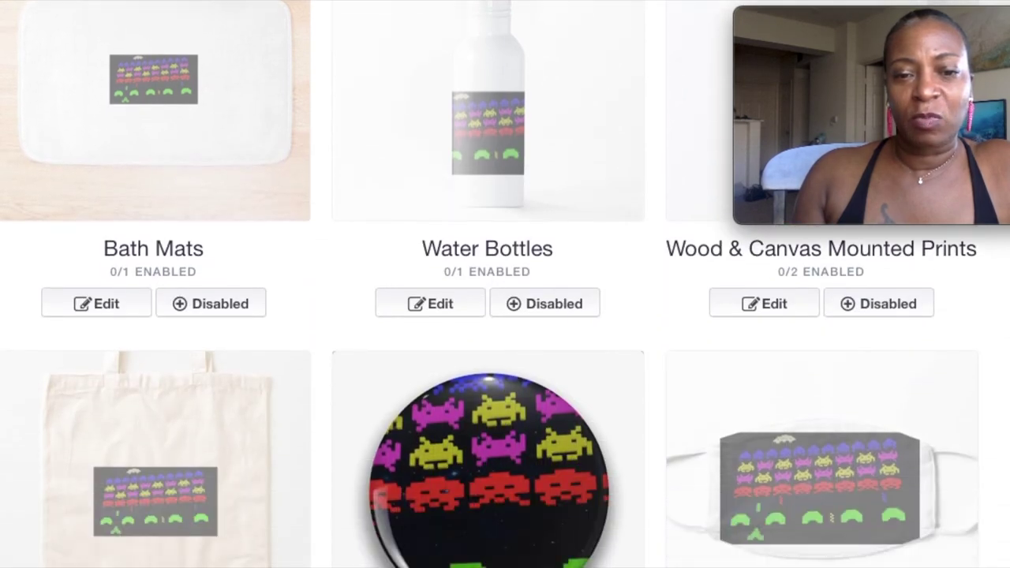
# Step: Open the Pin Buttons product for editing, scale its image to 100%, and nudge the artwork slightly downward
pyautogui.scroll(-3, 248, 323)
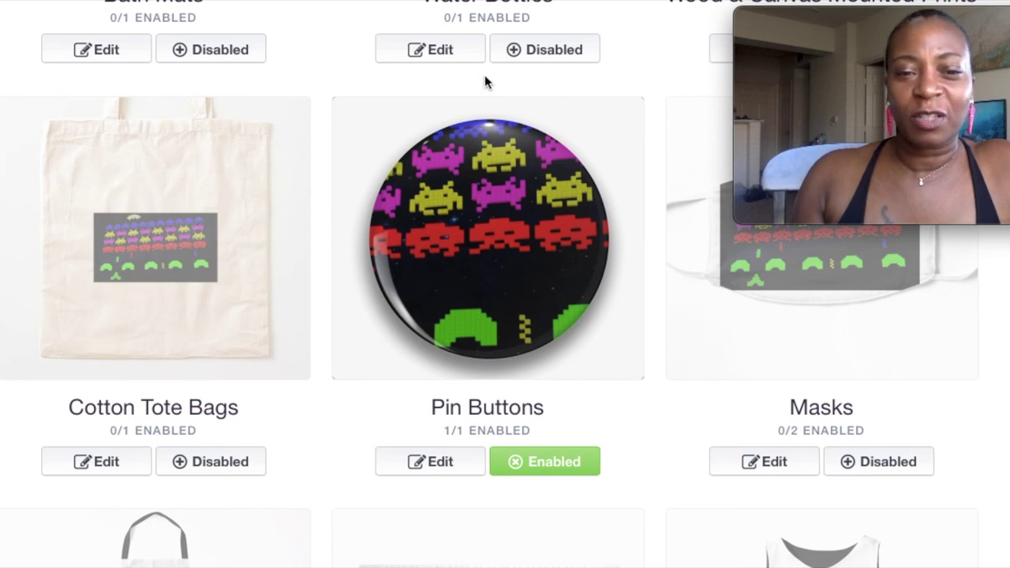
pyautogui.click(450, 466)
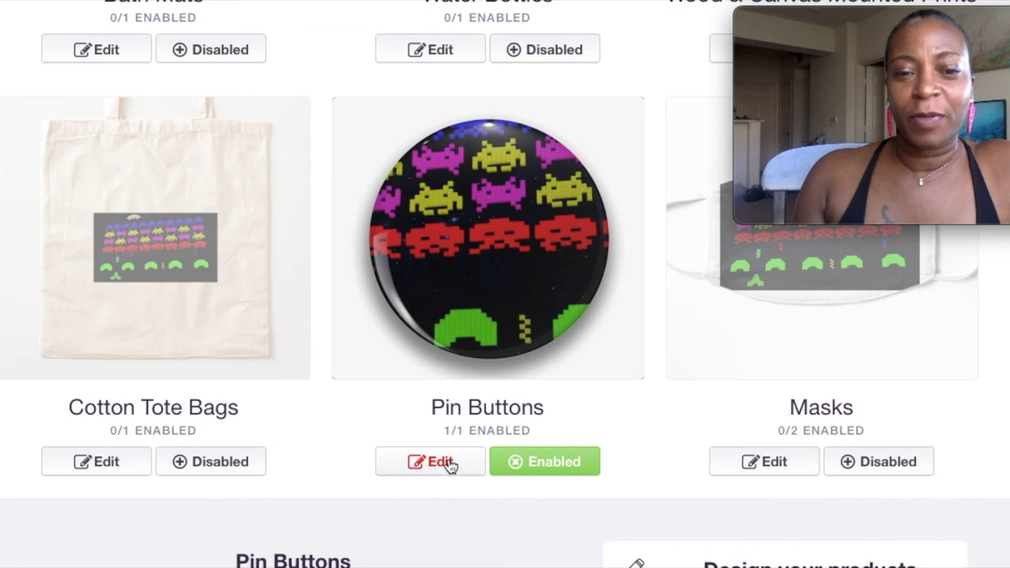
pyautogui.scroll(-5, 1005, 484)
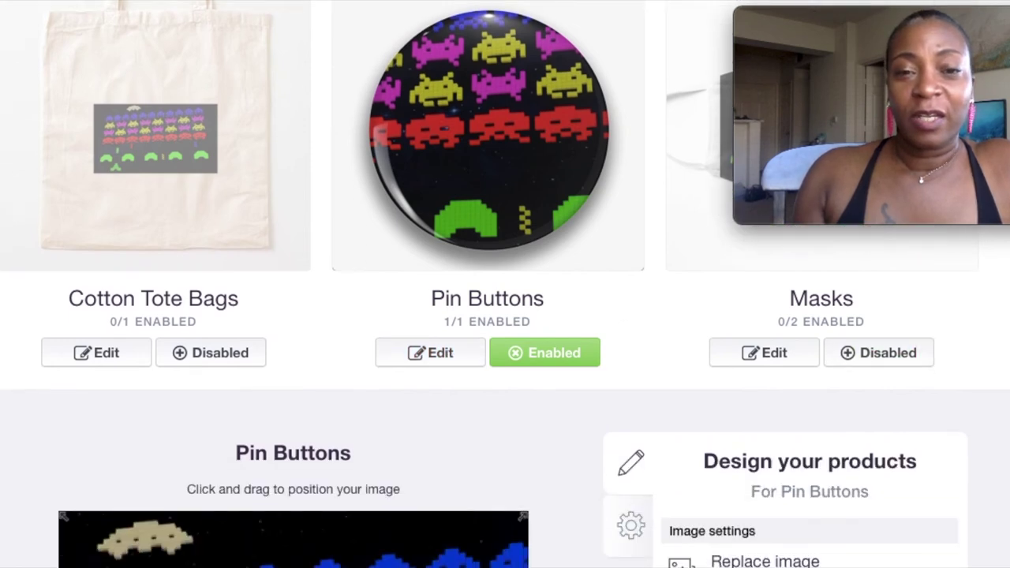
pyautogui.scroll(-4, 900, 502)
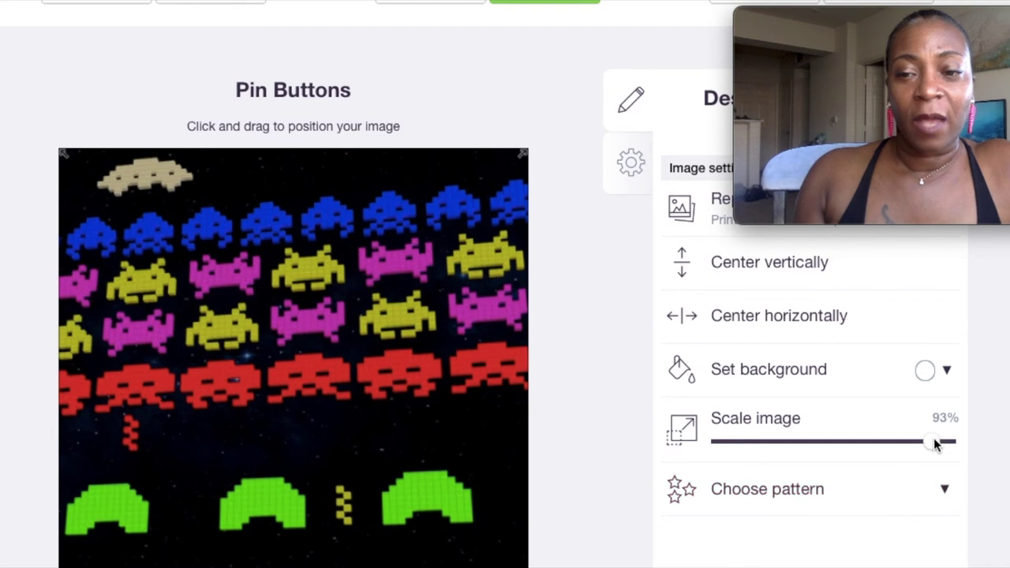
pyautogui.moveTo(936, 445); pyautogui.dragTo(953, 446)
pyautogui.moveTo(440, 378)
pyautogui.mouseDown()
pyautogui.moveTo(437, 406)
pyautogui.moveTo(441, 390)
pyautogui.mouseUp()
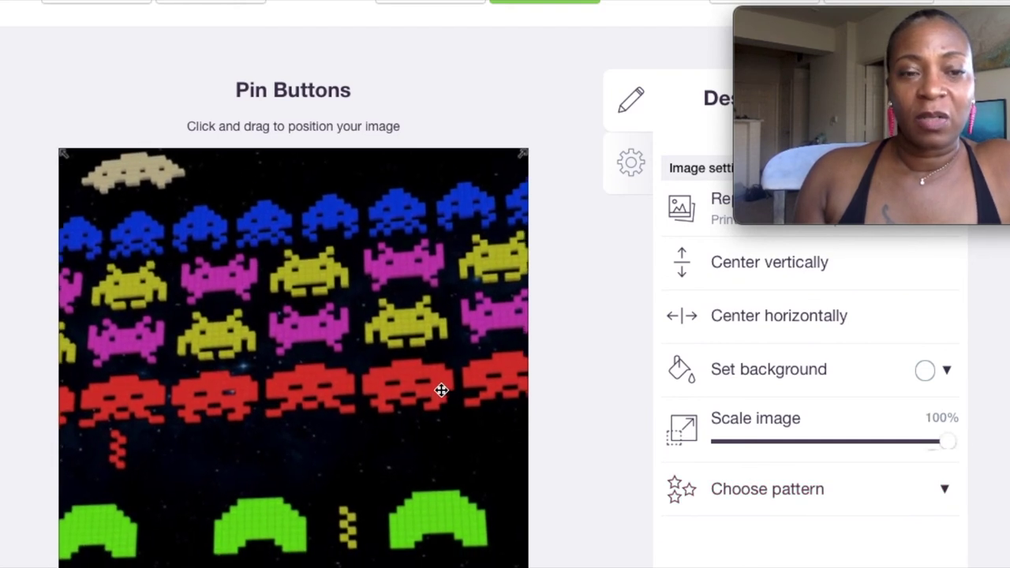
# Step: Check the Pin Buttons preview, disable that product, and apply its design changes
pyautogui.scroll(4, 584, 422)
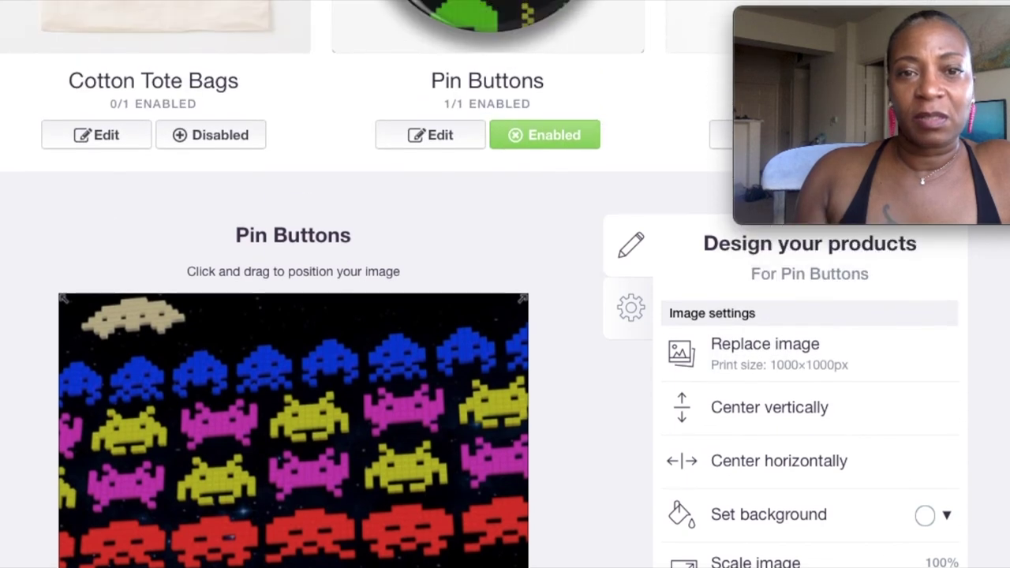
pyautogui.scroll(5, 584, 423)
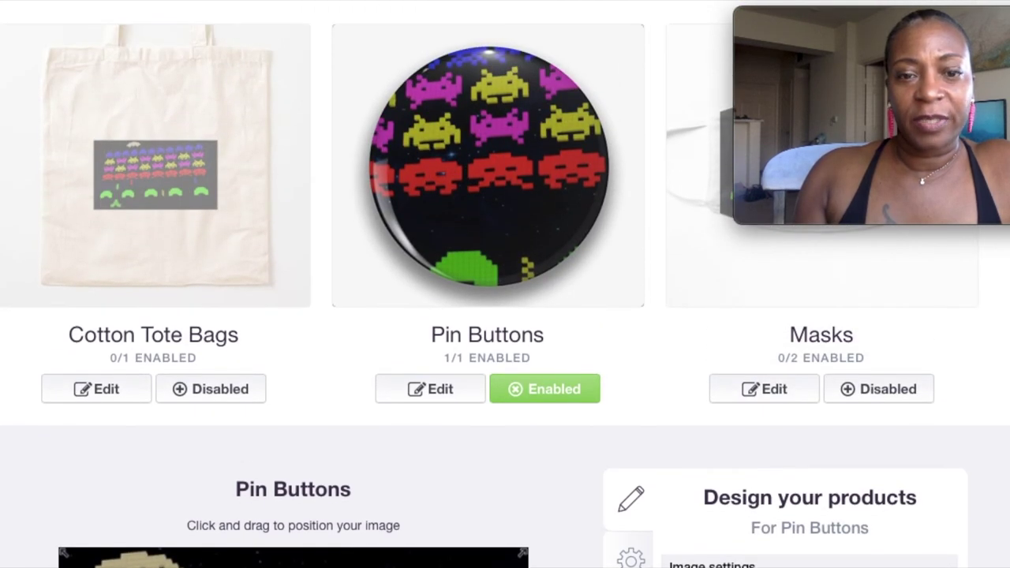
pyautogui.click(537, 388)
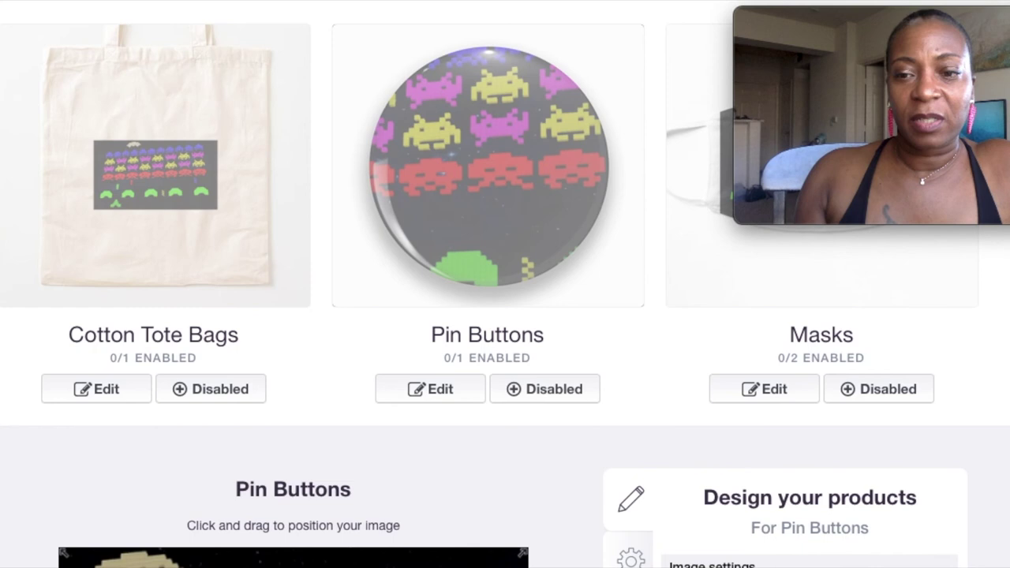
pyautogui.scroll(-10, 940, 449)
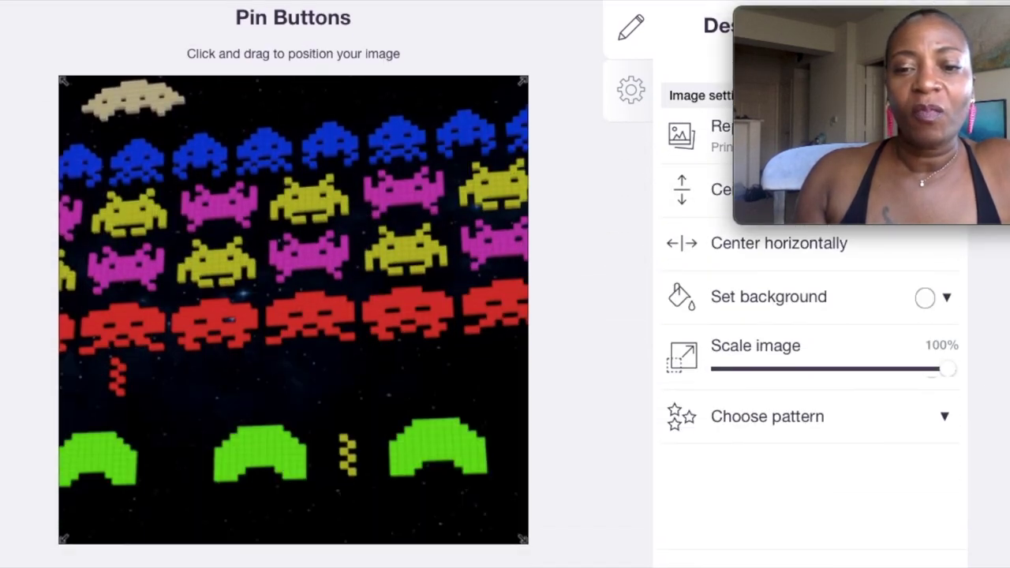
pyautogui.scroll(-10, 963, 537)
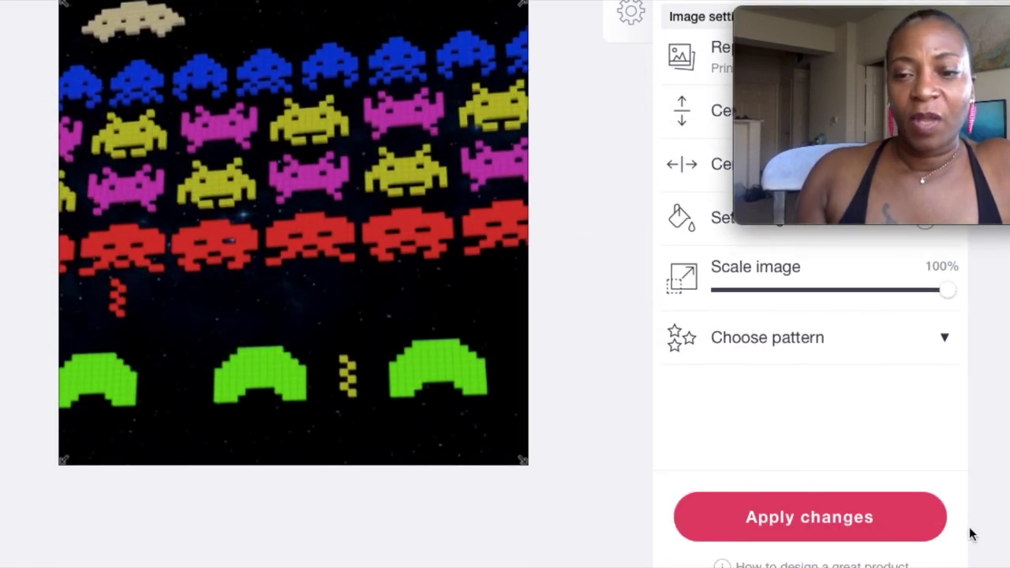
pyautogui.scroll(4, 1004, 523)
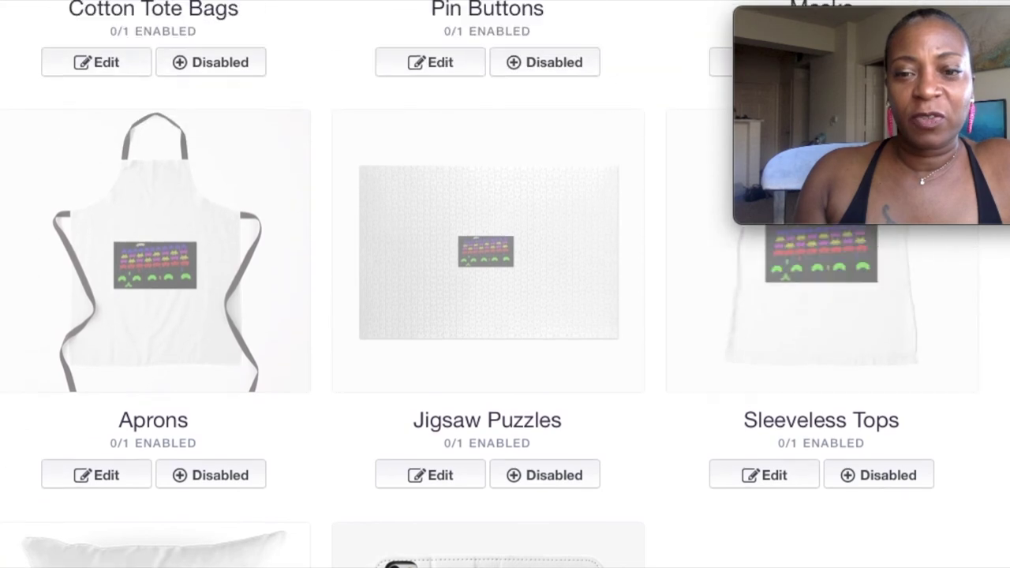
pyautogui.scroll(-11, 886, 532)
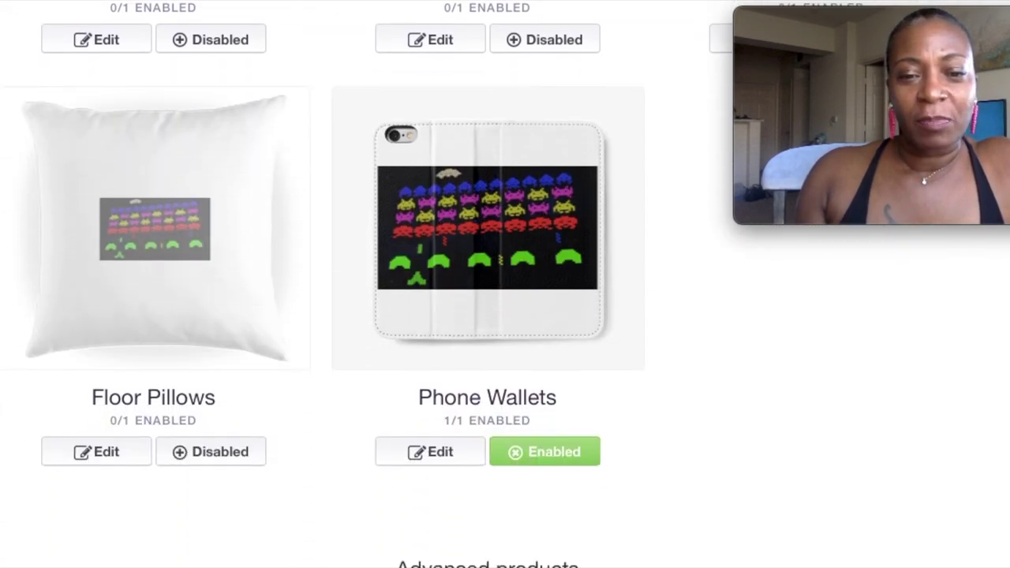
# Step: Disable the Phone Wallets product and check the remaining products, including the advanced ones from Leggings to Fitted Masks, for any still enabled
pyautogui.click(568, 342)
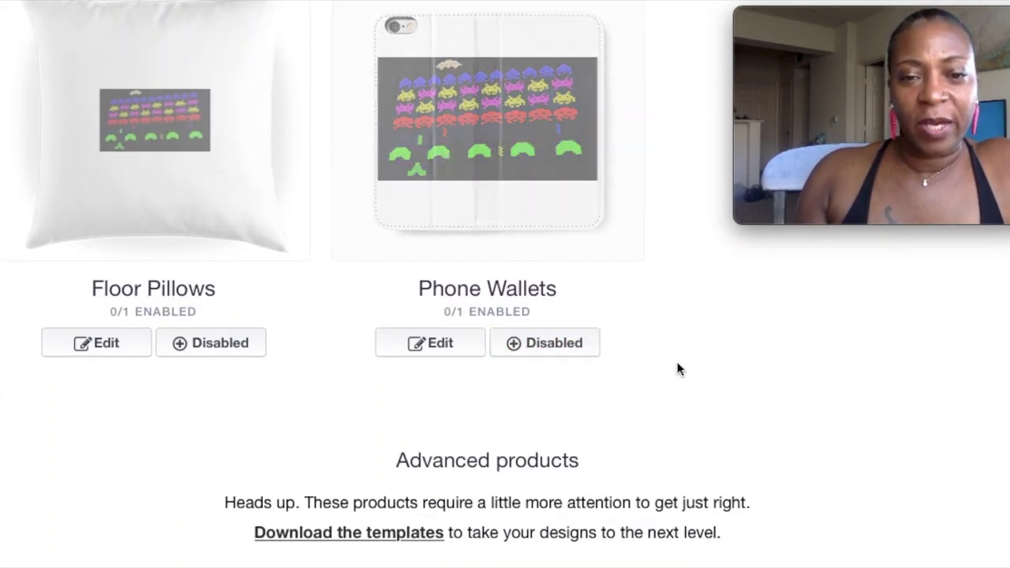
pyautogui.scroll(-1, 509, 178)
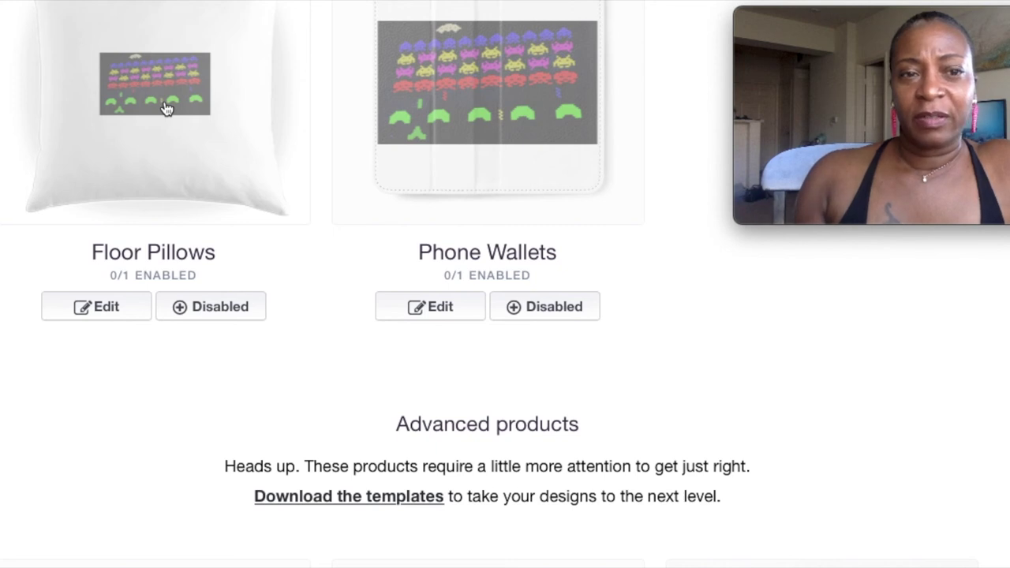
pyautogui.scroll(1, 663, 208)
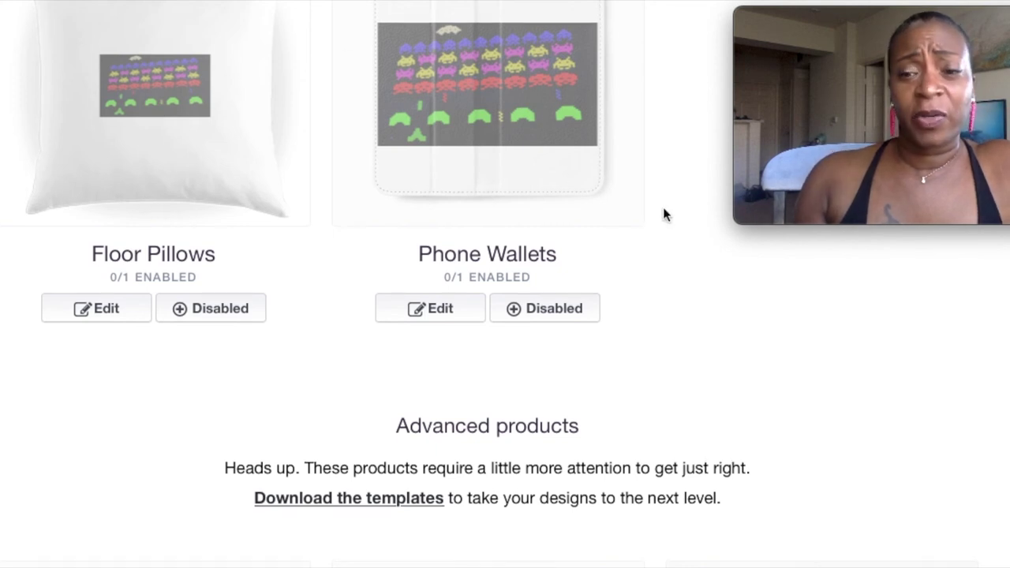
pyautogui.scroll(3, 663, 207)
pyautogui.scroll(-3, 663, 207)
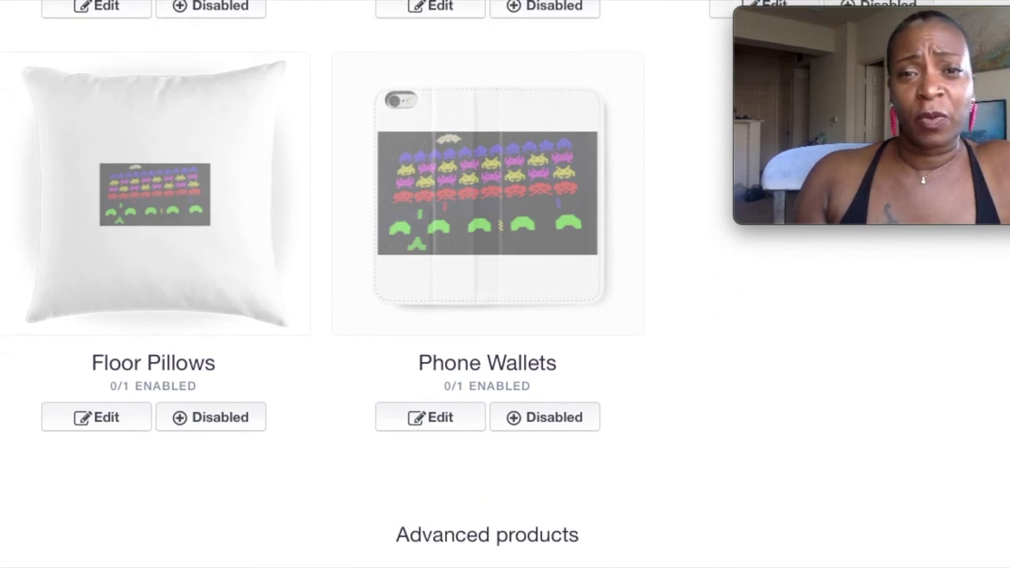
pyautogui.scroll(-8, 506, 284)
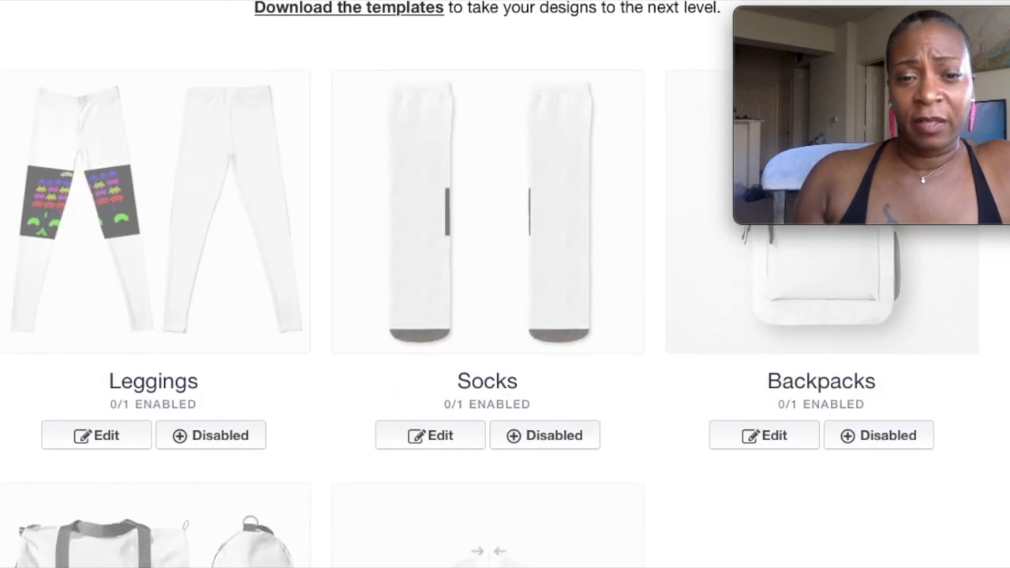
pyautogui.scroll(-3, 505, 284)
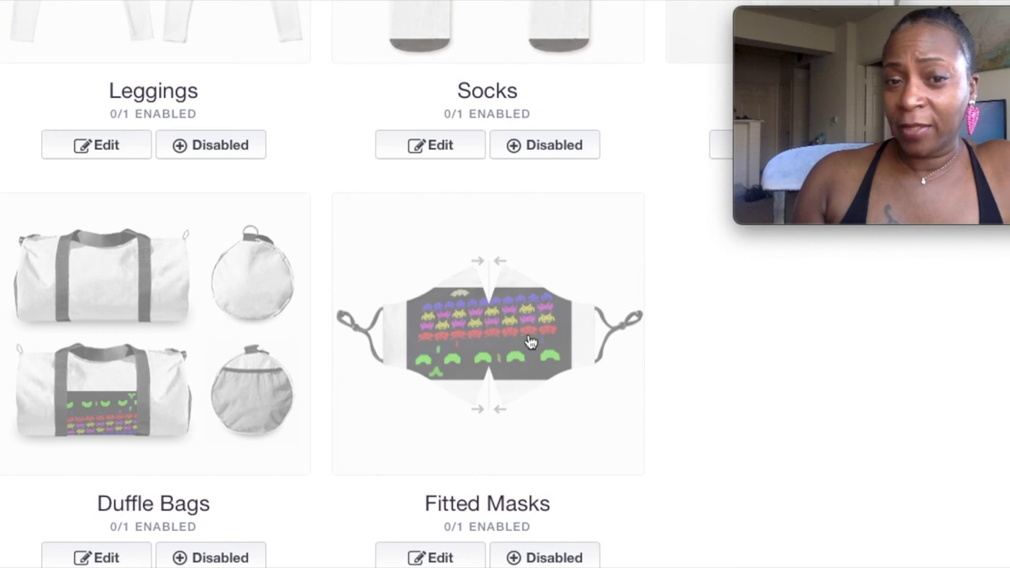
pyautogui.scroll(-4, 717, 401)
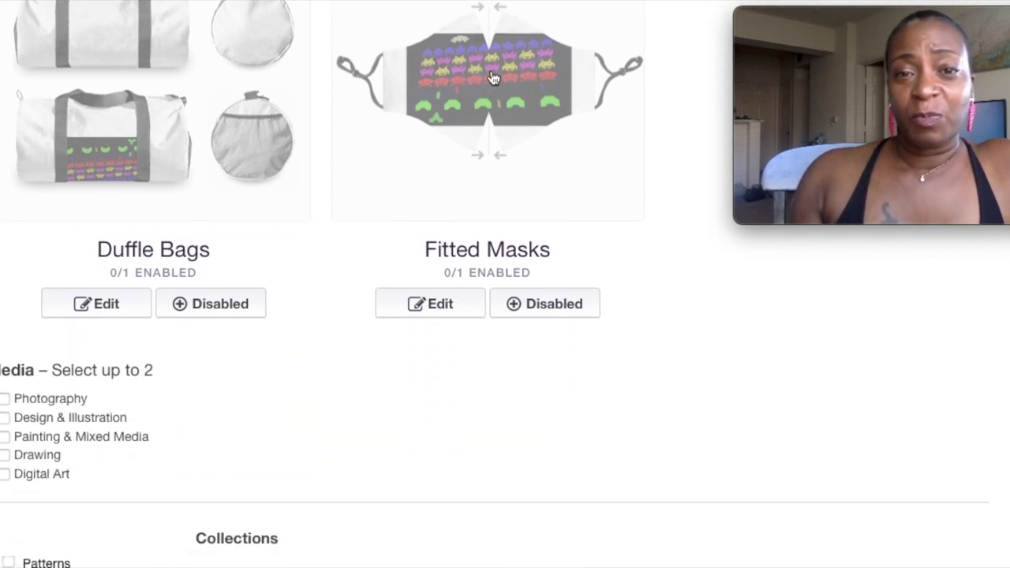
# Step: Set the media to Digital Art and mature content to No, and save the work
pyautogui.scroll(-3, 727, 388)
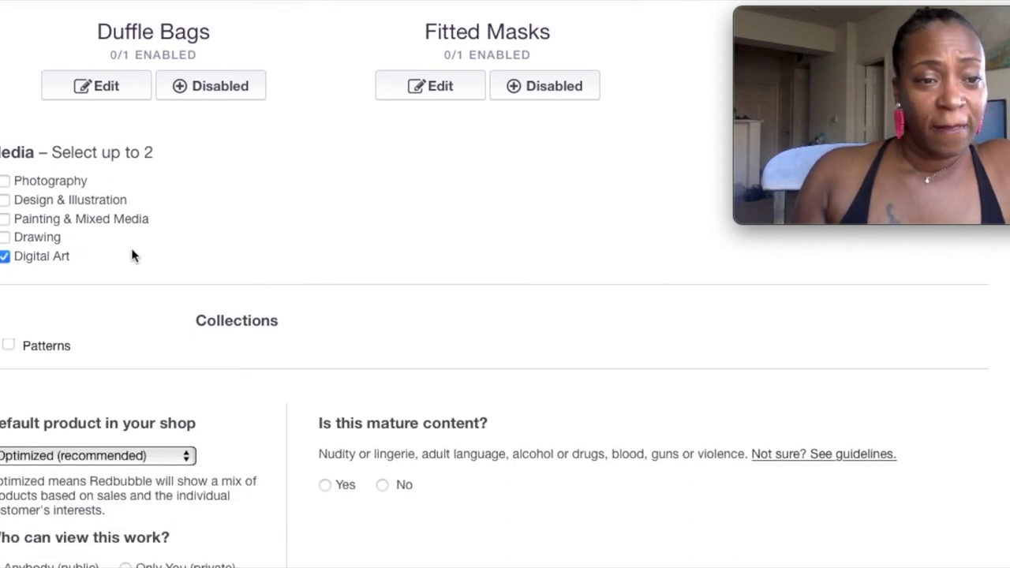
pyautogui.scroll(-4, 340, 267)
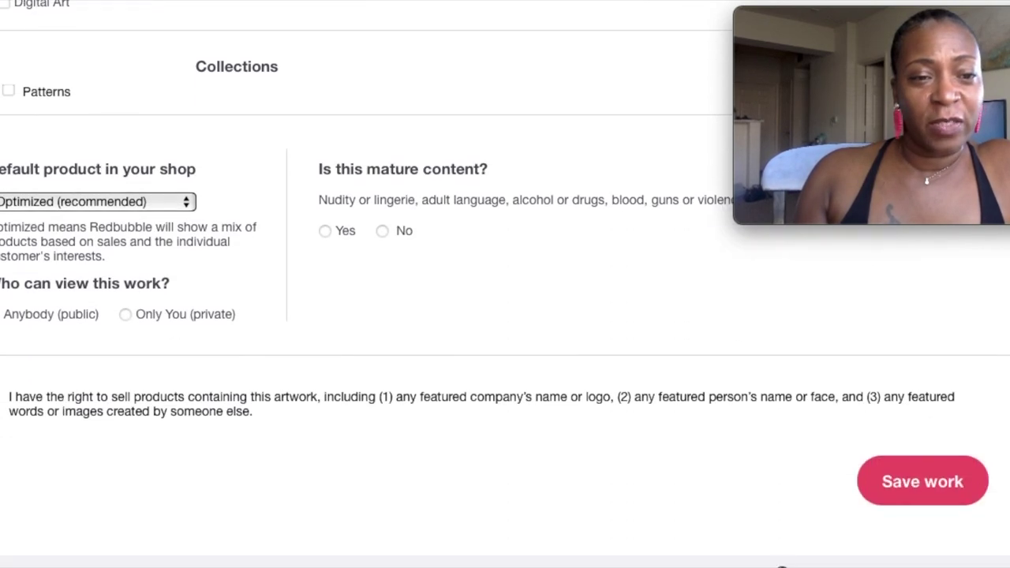
pyautogui.click(382, 231)
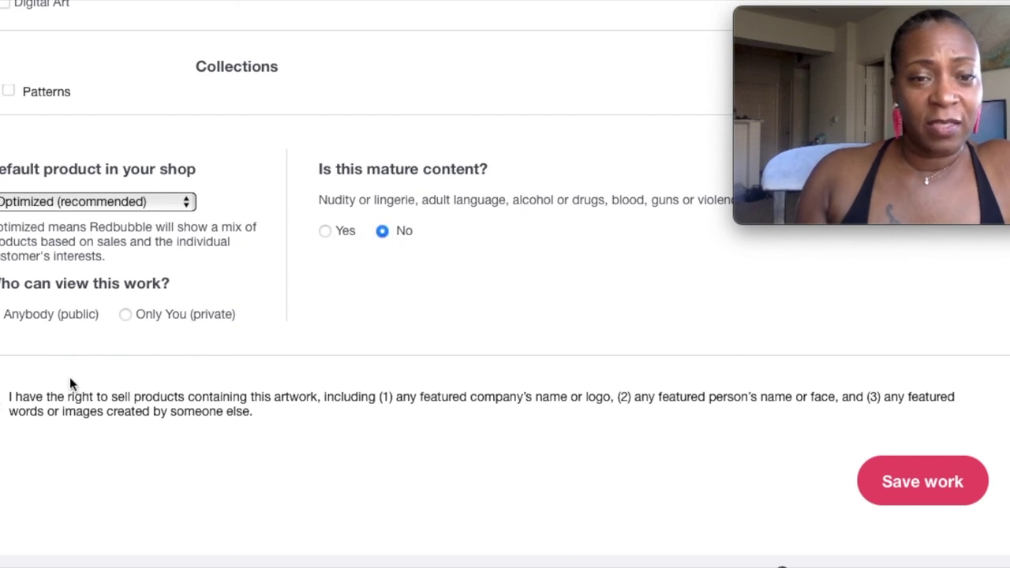
pyautogui.click(941, 483)
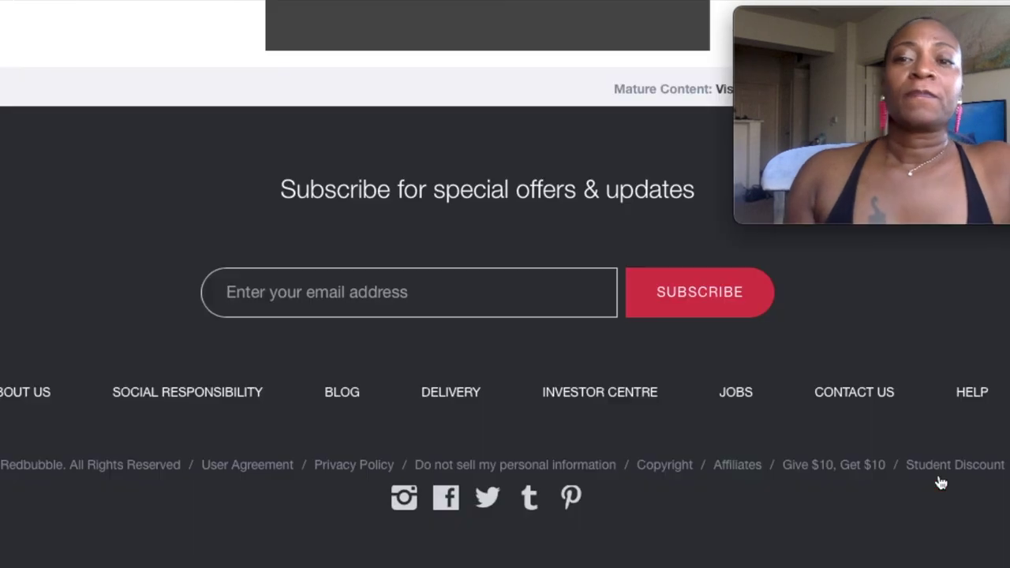
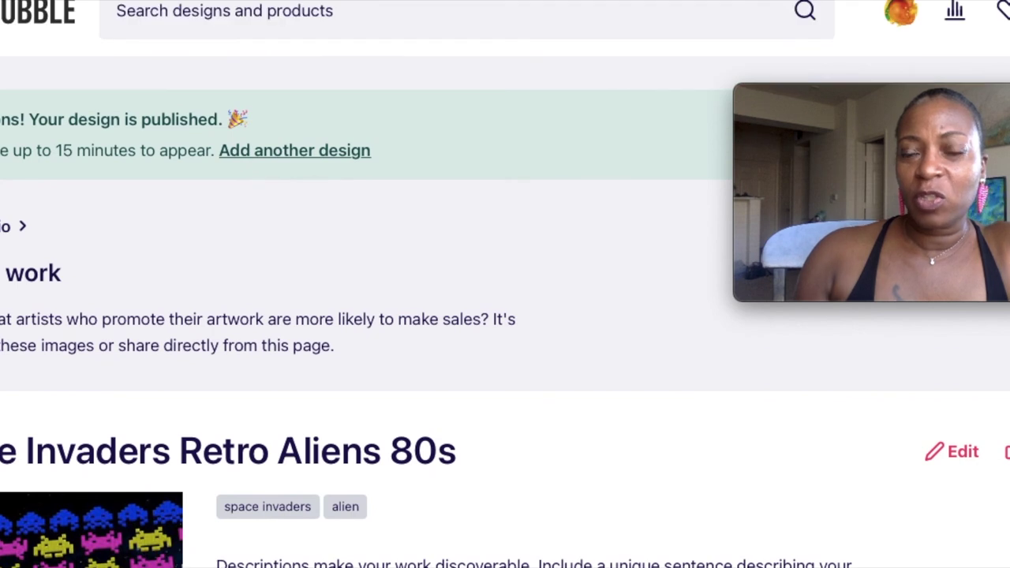
# Step: Open the portfolio management page and go to the list of uploaded works
pyautogui.click(908, 22)
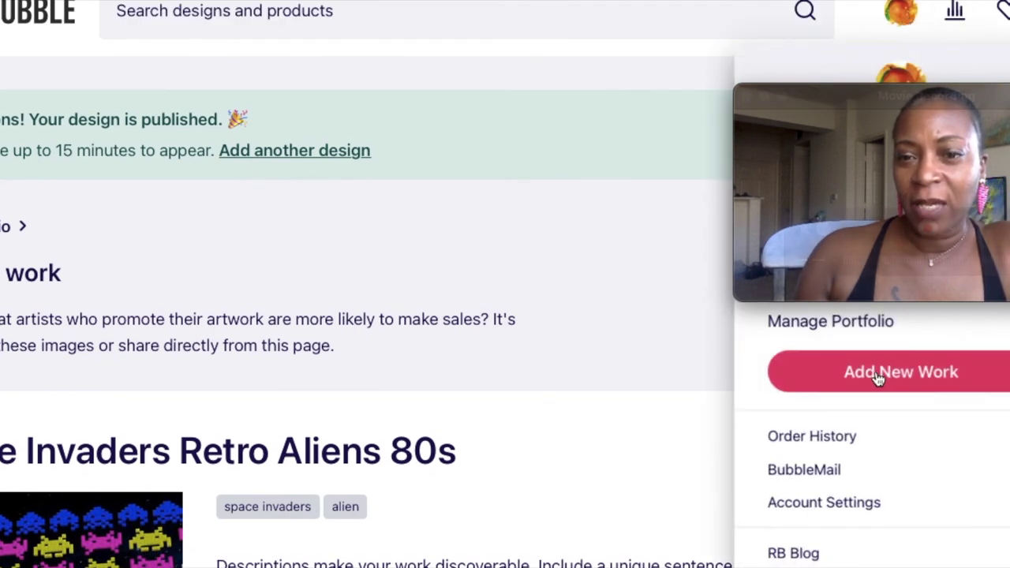
pyautogui.click(862, 322)
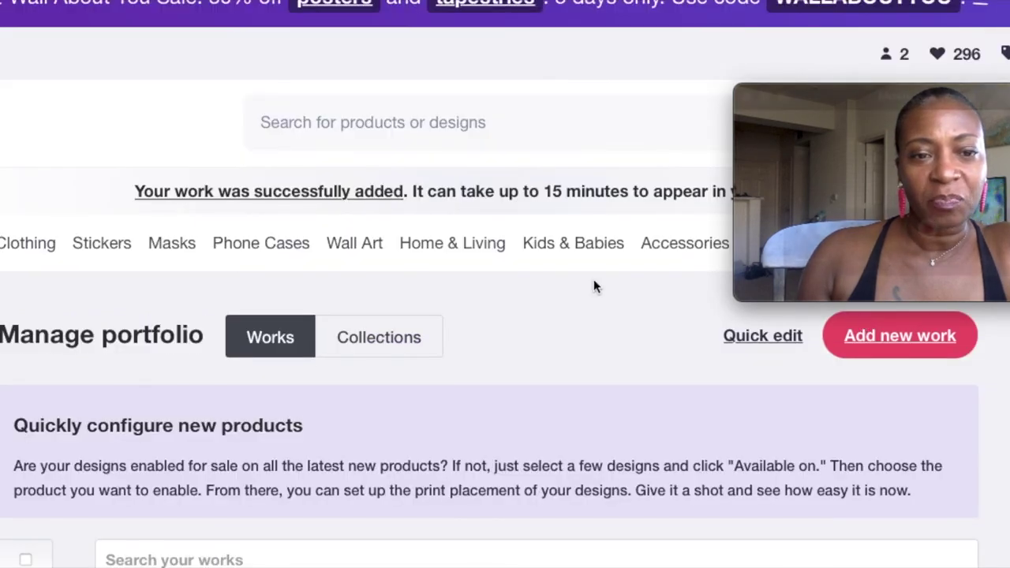
pyautogui.scroll(-2, 489, 355)
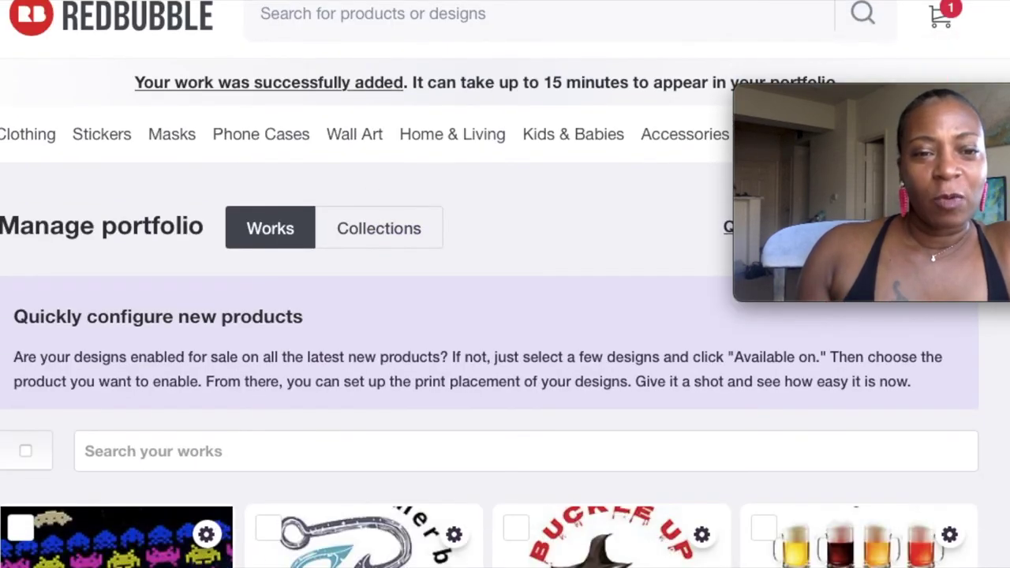
pyautogui.scroll(-2, 489, 356)
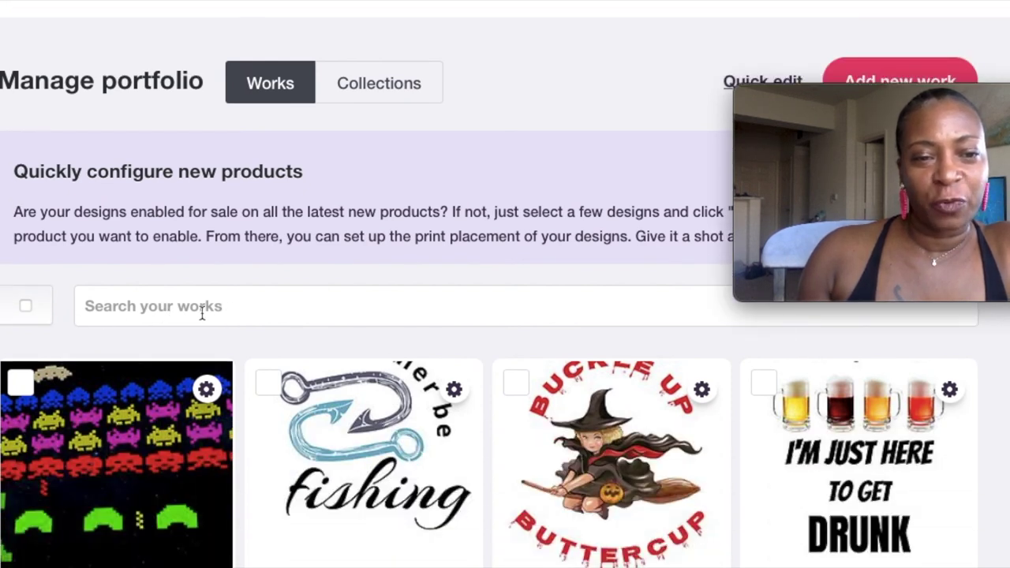
# Step: Select all works in the portfolio and show the products they can be enabled or disabled on
pyautogui.click(26, 307)
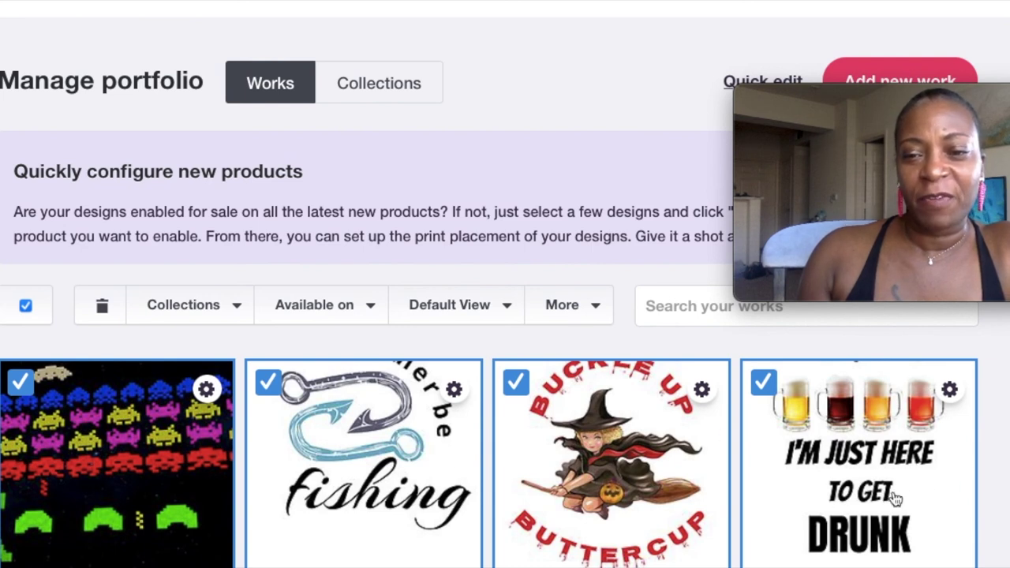
pyautogui.click(373, 308)
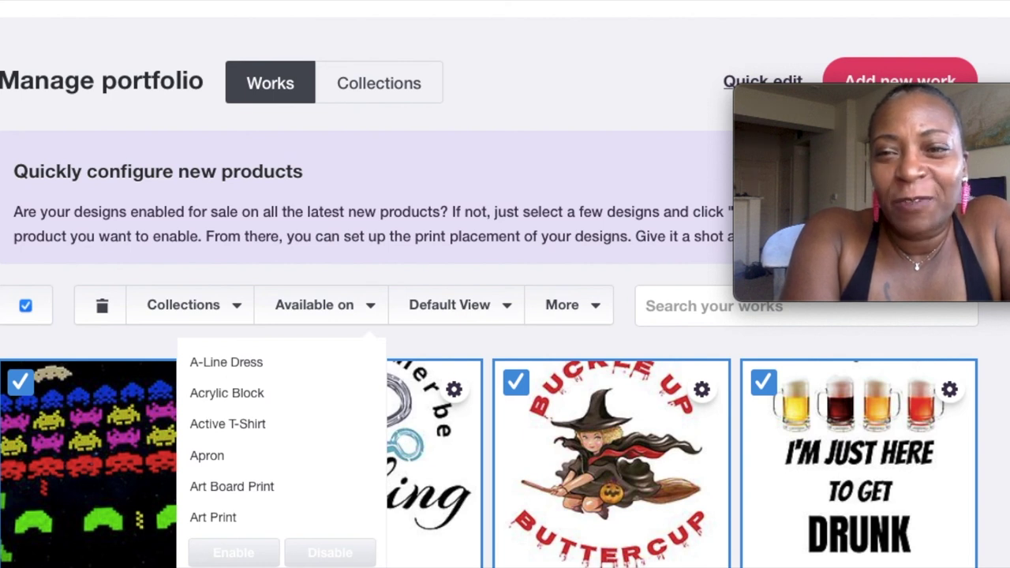
pyautogui.moveTo(904, 253)
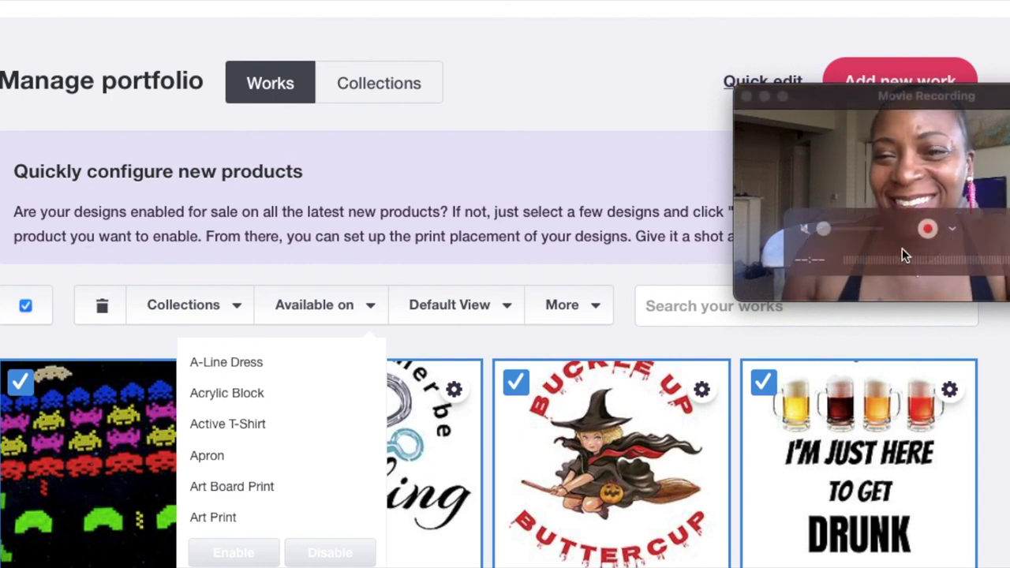
pyautogui.click(931, 234)
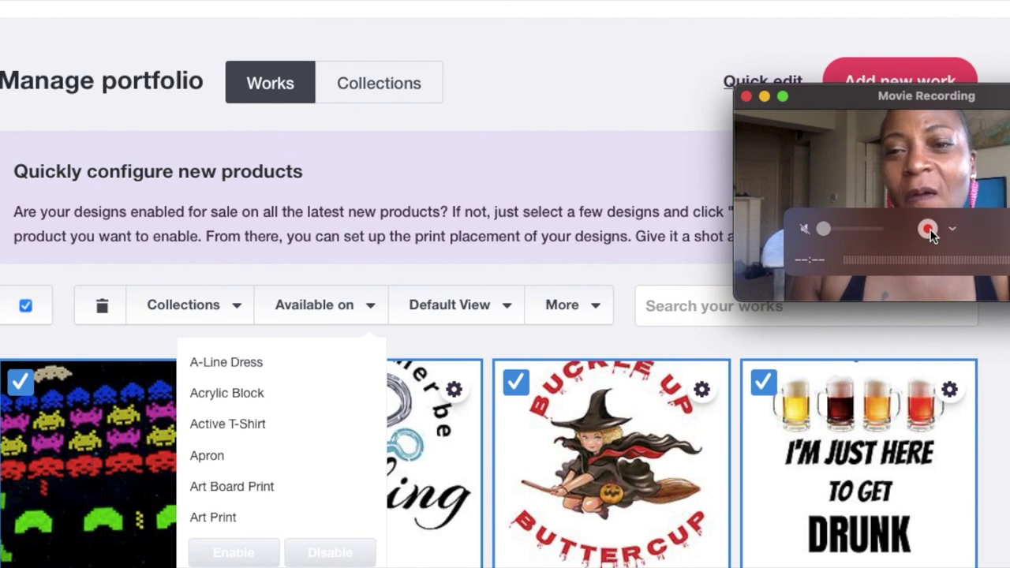
pyautogui.click(929, 230)
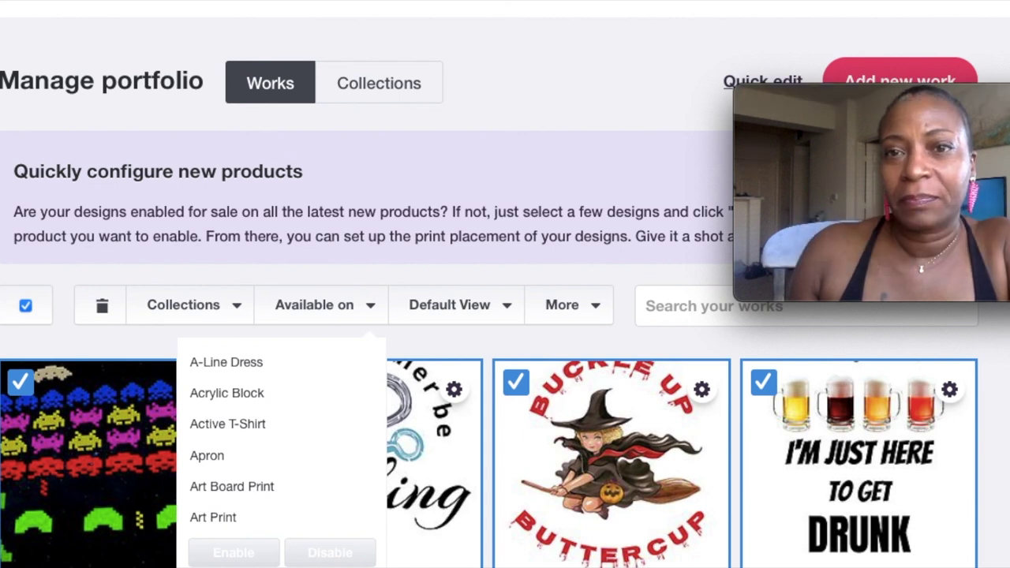